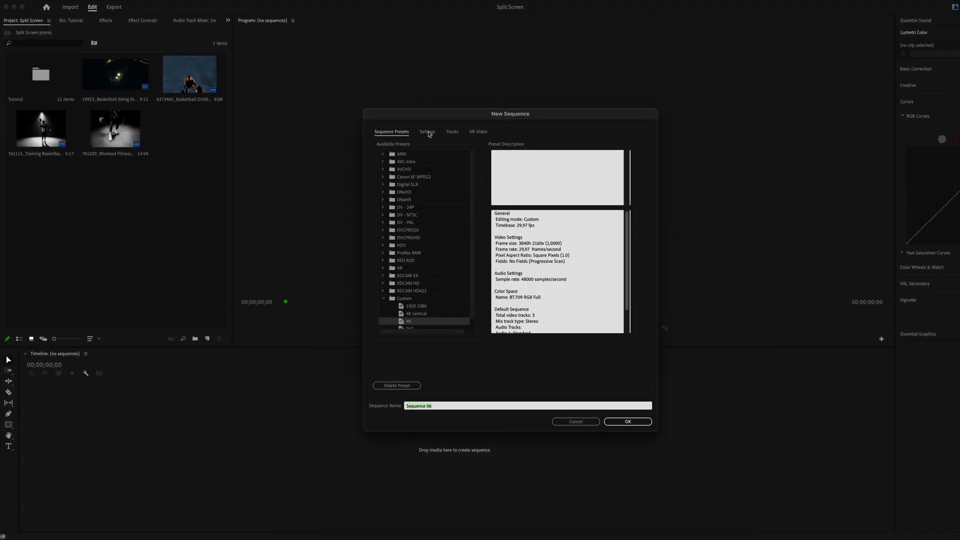
# Step: Create a new 3840 × 2160 sequence named "Split Screen 01" at 29.97 fps
pyautogui.click(428, 133)
pyautogui.click(419, 405)
pyautogui.write('Split Screen 01')
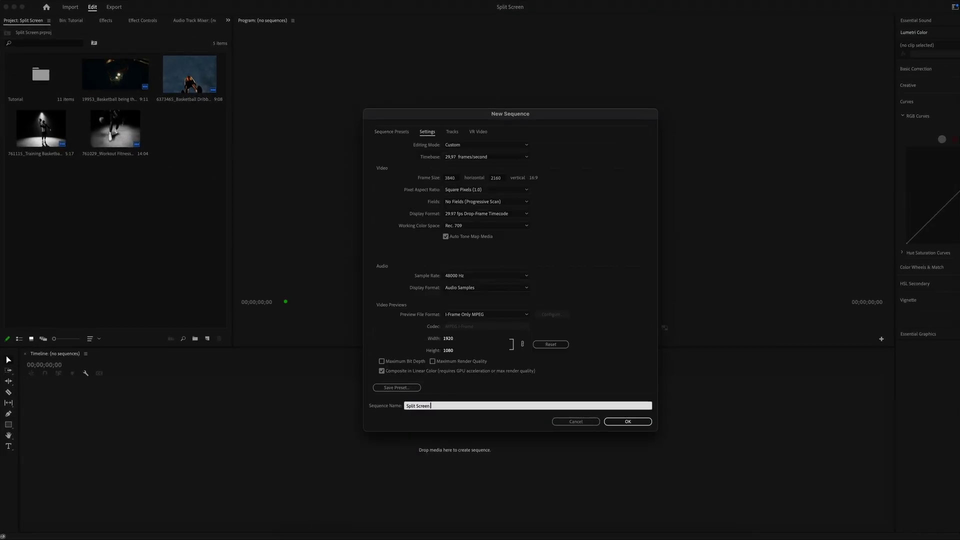
pyautogui.press('Return')
# Step: Show the safe margins and draw a rectangle about 1714 × 1939 px filling the left half of the outer margin frame
pyautogui.click(568, 341)
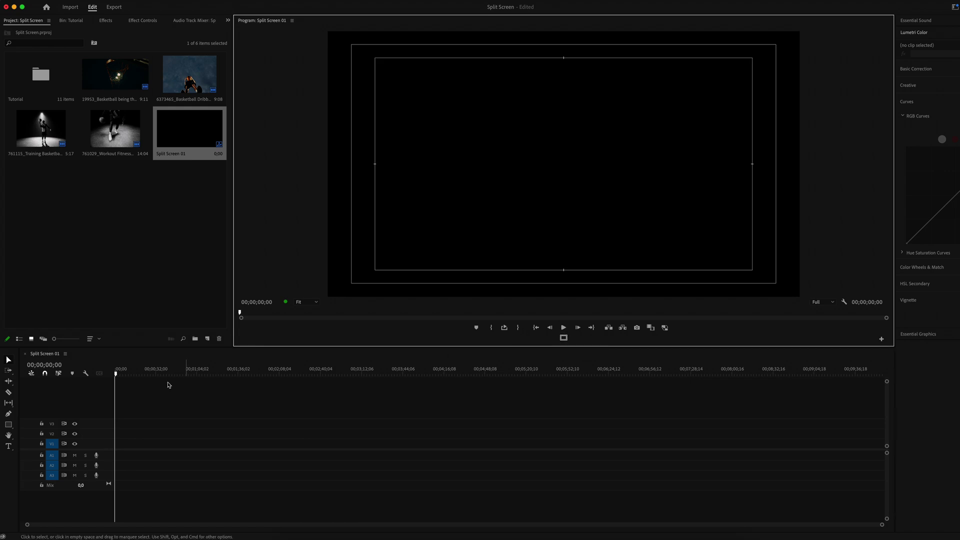
pyautogui.click(11, 427)
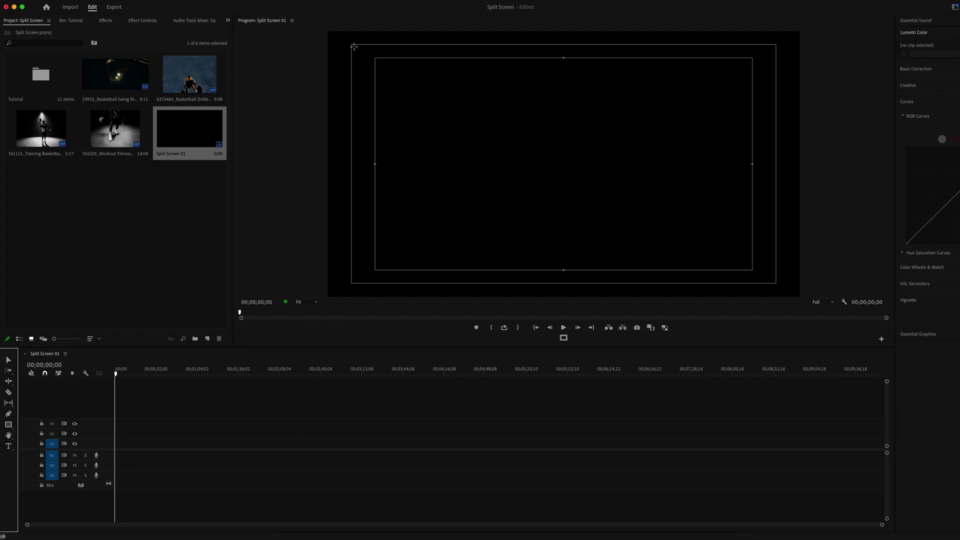
pyautogui.moveTo(351, 44); pyautogui.dragTo(562, 284)
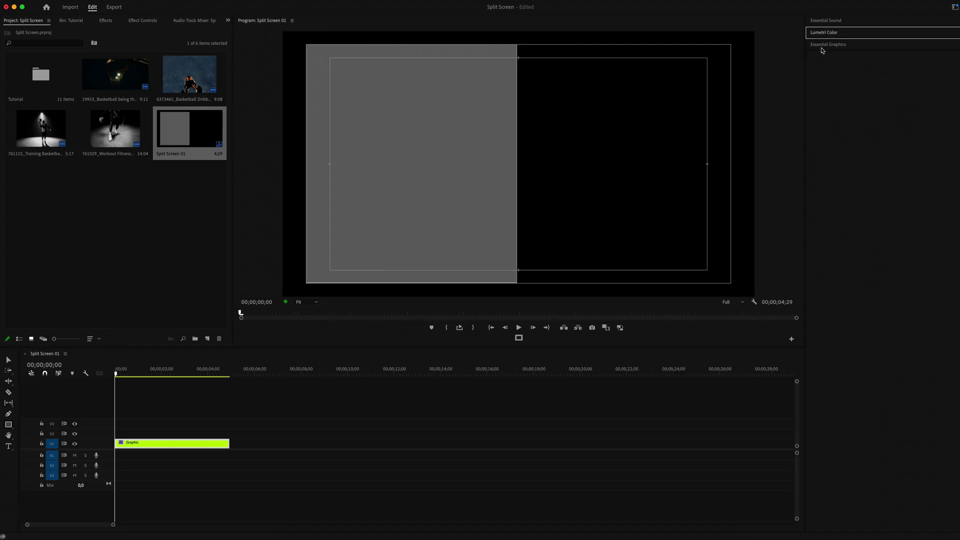
# Step: Change the fill colour of the rectangle shape to pure white (FFFFFF)
pyautogui.click(823, 48)
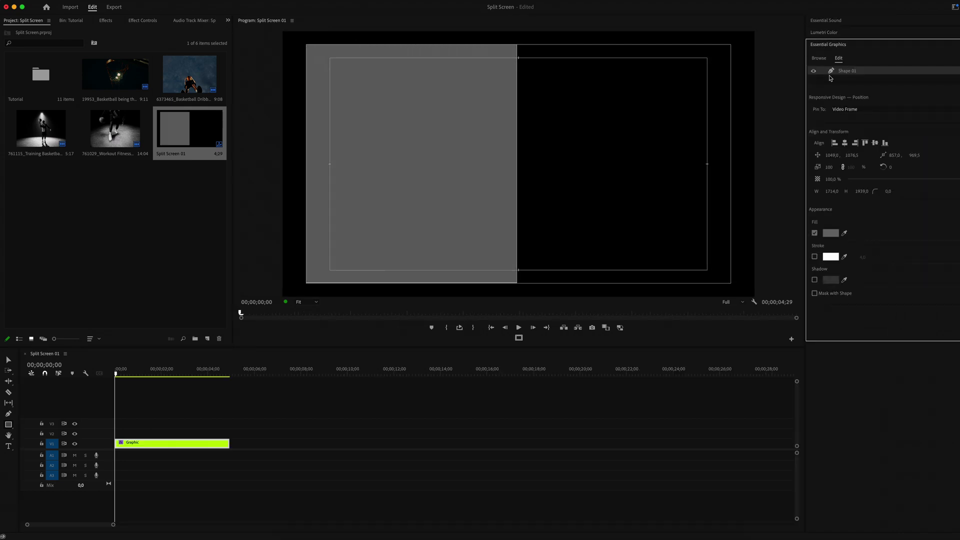
pyautogui.doubleClick(856, 72)
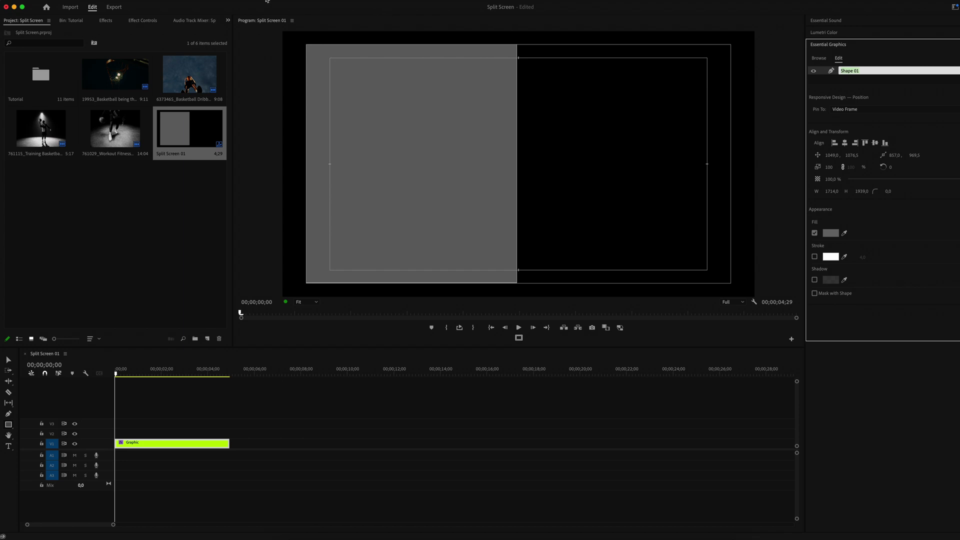
pyautogui.click(267, 3)
pyautogui.click(280, 129)
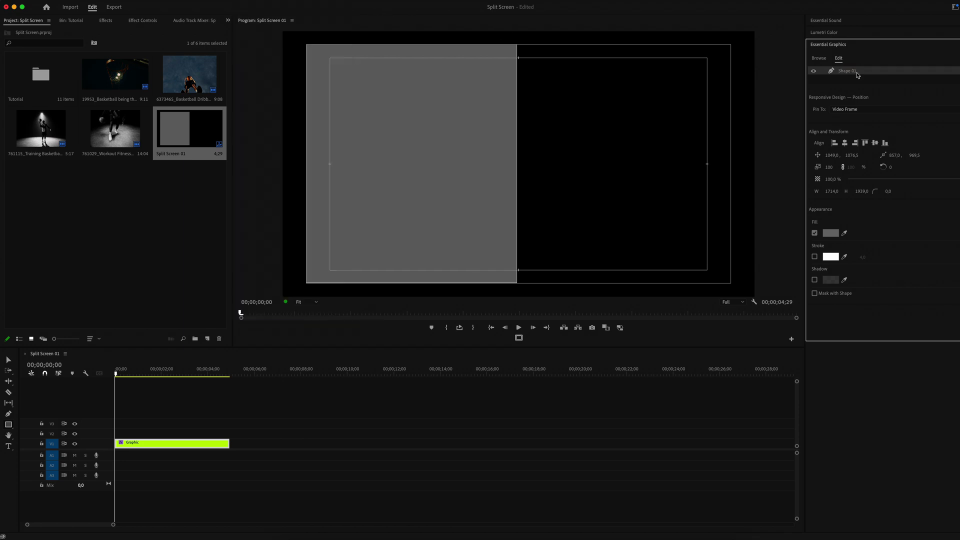
pyautogui.click(830, 233)
pyautogui.moveTo(450, 280); pyautogui.dragTo(414, 330)
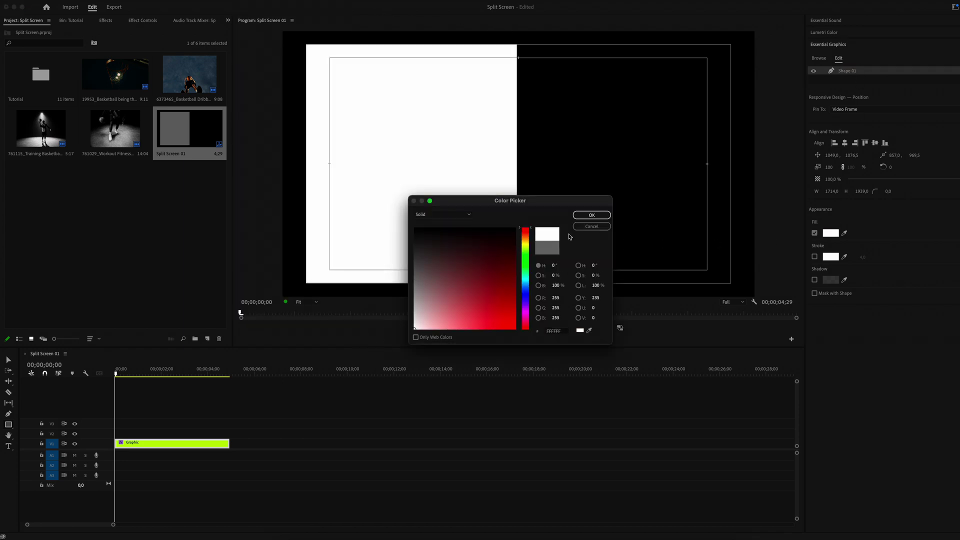
pyautogui.click(596, 217)
# Step: Round the white rectangle's corners to a radius of about 42
pyautogui.moveTo(513, 67); pyautogui.dragTo(513, 66)
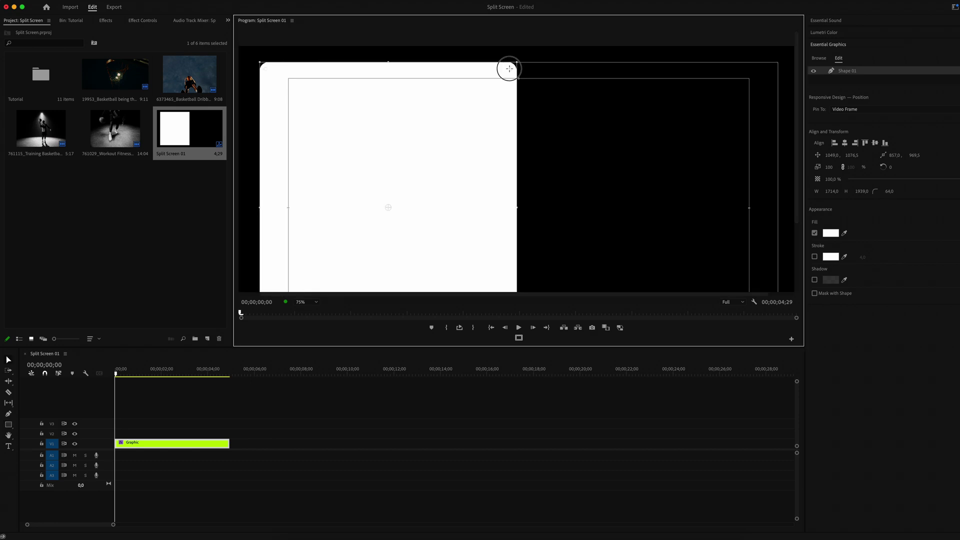
pyautogui.moveTo(890, 192); pyautogui.dragTo(891, 191)
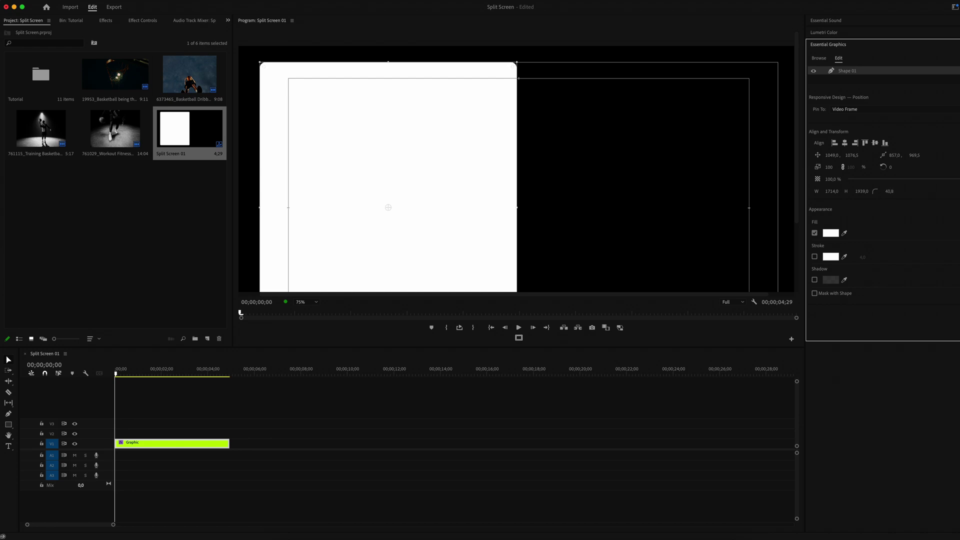
pyautogui.click(541, 165)
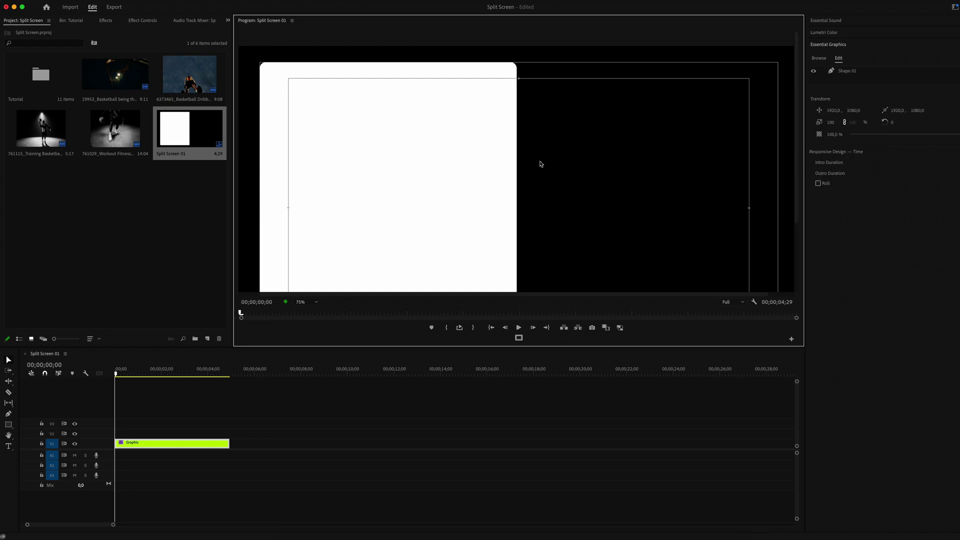
# Step: Duplicate the graphic clip onto track V2 and move the copy to the right half of the frame, leaving a thin gap
pyautogui.press('-')
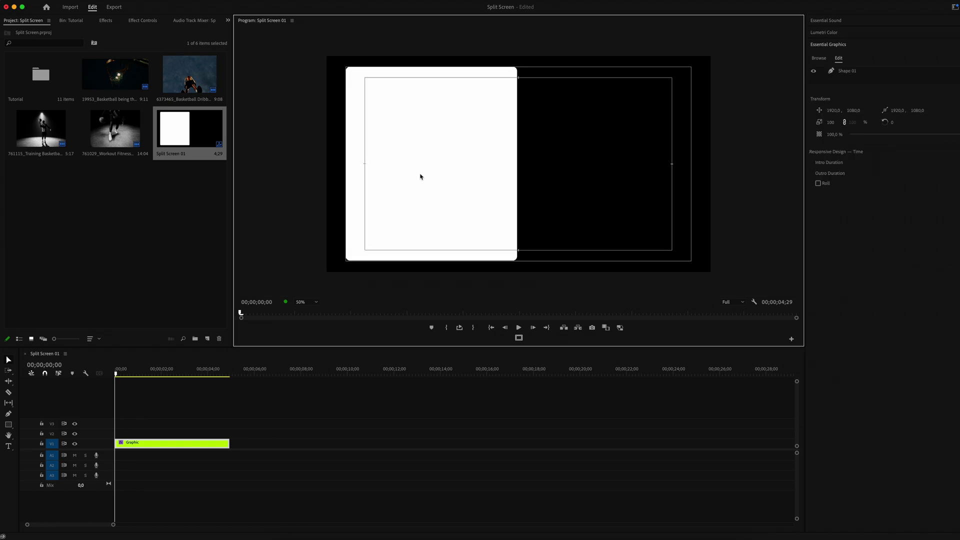
pyautogui.moveTo(138, 446); pyautogui.dragTo(131, 436)
pyautogui.click(383, 216)
pyautogui.moveTo(397, 179); pyautogui.dragTo(570, 184)
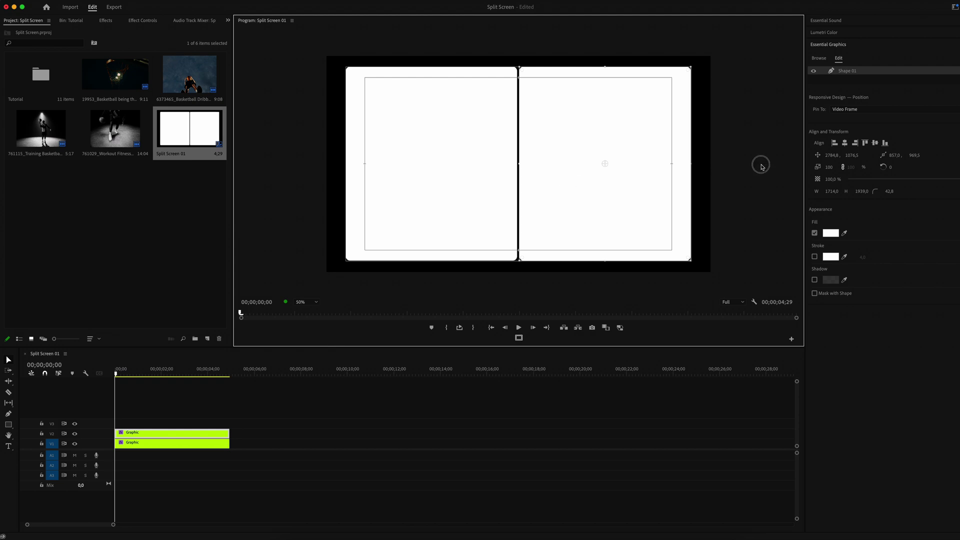
pyautogui.click(756, 164)
# Step: Nest both graphic clips into a sequence named "Matte 01"
pyautogui.moveTo(172, 413); pyautogui.dragTo(152, 471)
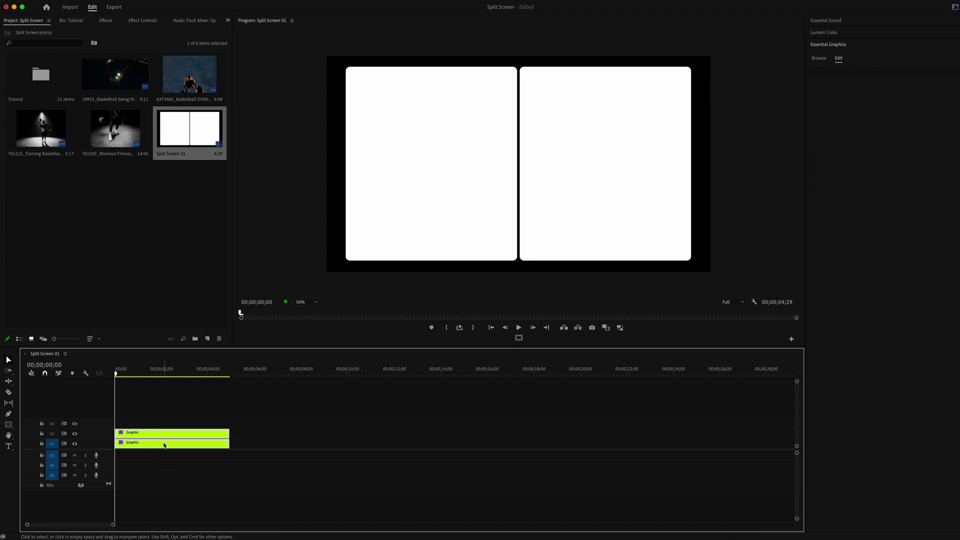
pyautogui.rightClick(165, 445)
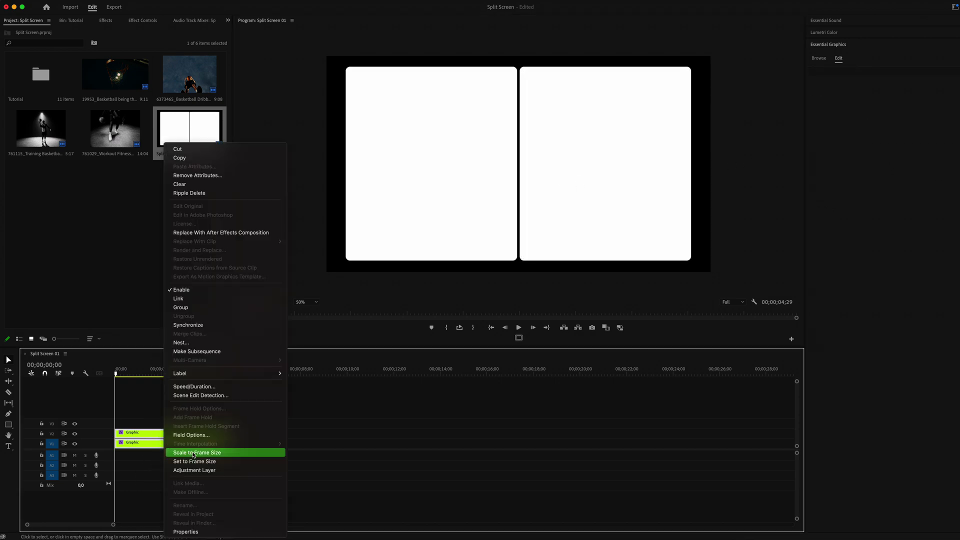
pyautogui.click(204, 343)
pyautogui.write('Ma')
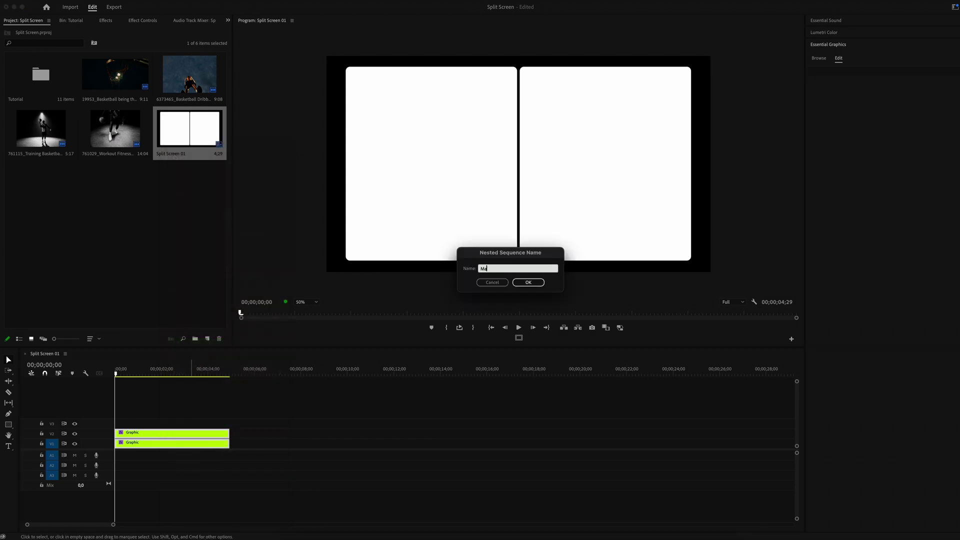
pyautogui.write('tte 01')
pyautogui.press('Return')
# Step: Create a 3840 × 2160 adjustment layer and place it on track V2 above the Matte 01 clip
pyautogui.click(207, 339)
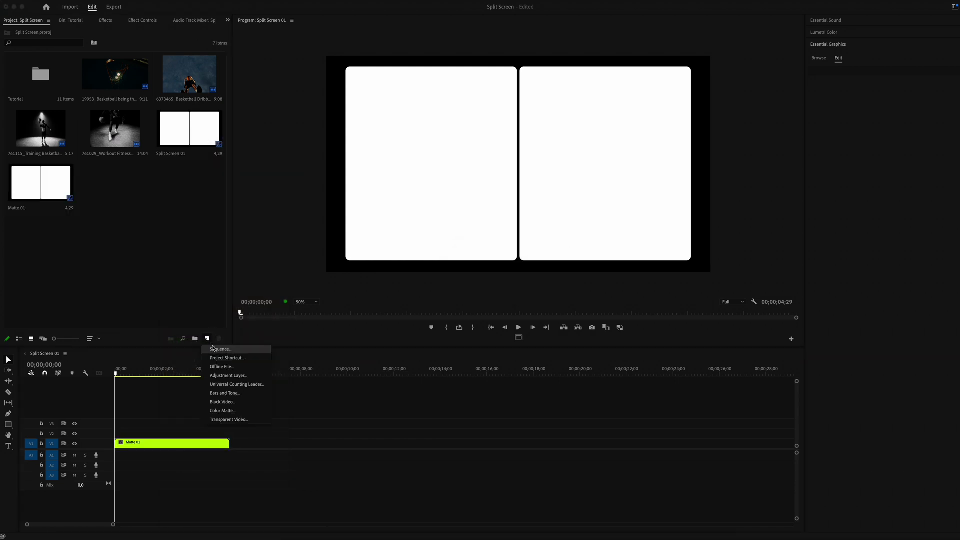
pyautogui.click(226, 375)
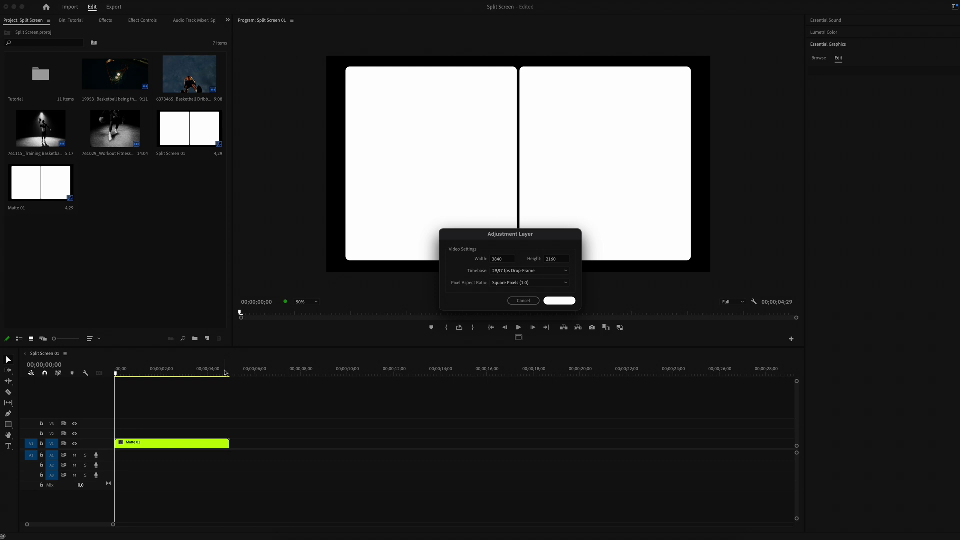
pyautogui.click(558, 301)
pyautogui.moveTo(134, 200); pyautogui.dragTo(110, 435)
# Step: Apply the Roughen Edges effect to the adjustment layer and set its Border to 11
pyautogui.hotkey('shift', '7')
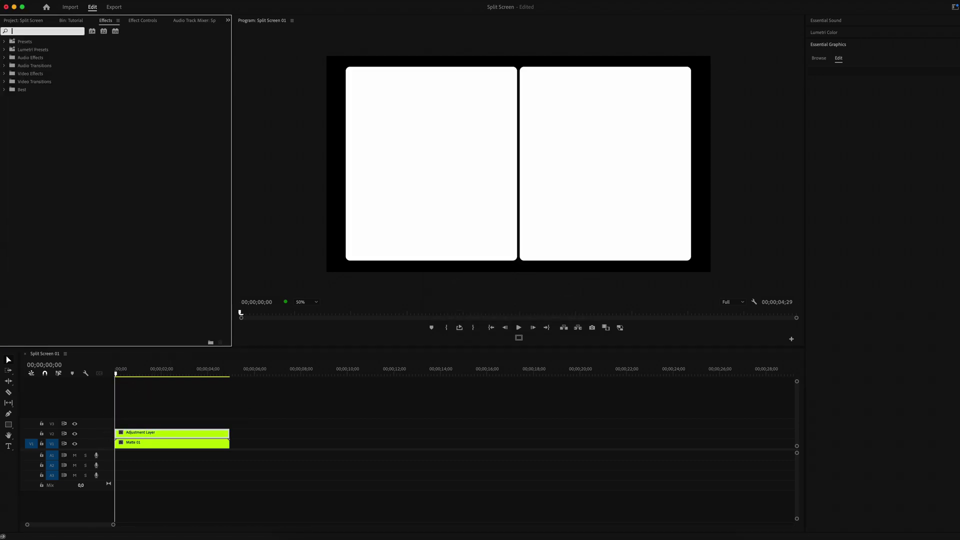
pyautogui.write('roug')
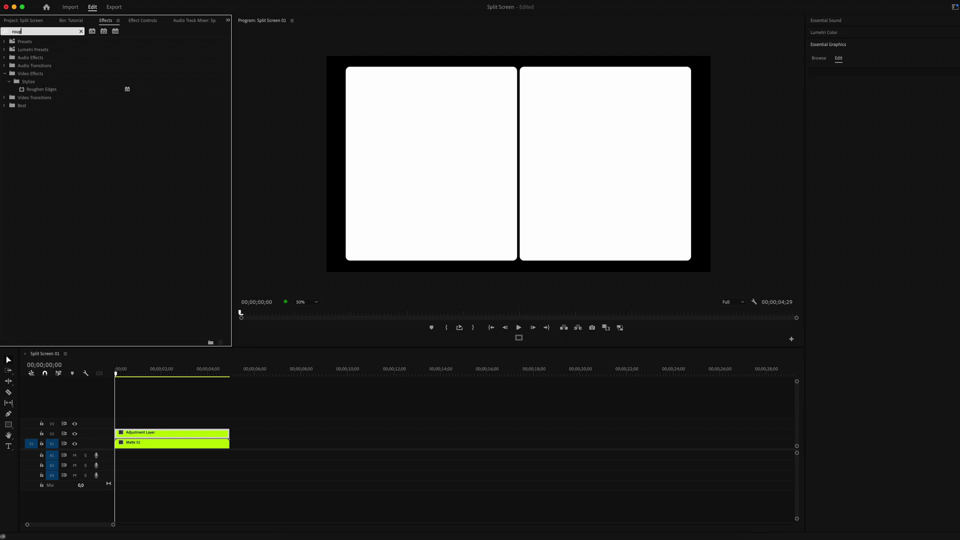
pyautogui.doubleClick(54, 90)
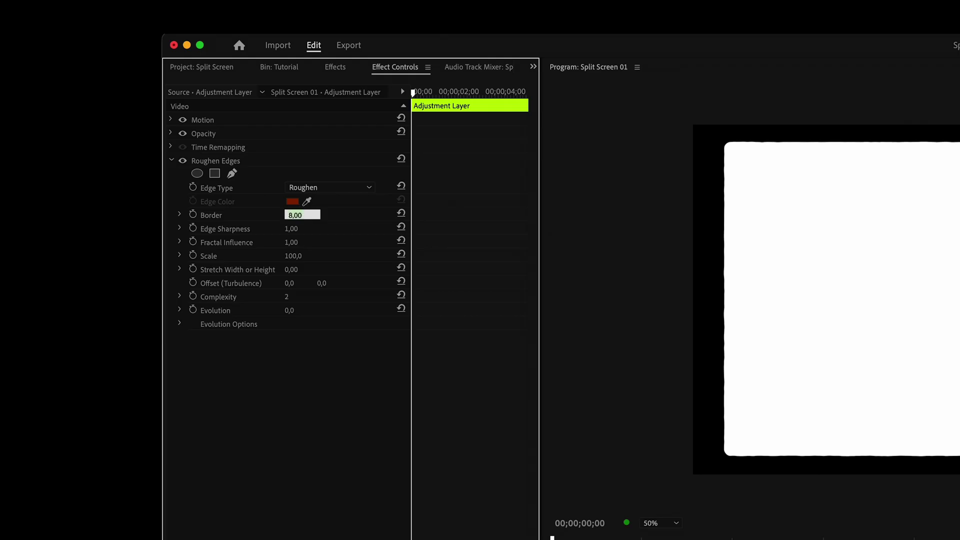
pyautogui.press('Return')
# Step: Set the Roughen Edges effect's Edge Sharpness to 10 and its Scale to 18
pyautogui.click(292, 228)
pyautogui.write('10')
pyautogui.press('Return')
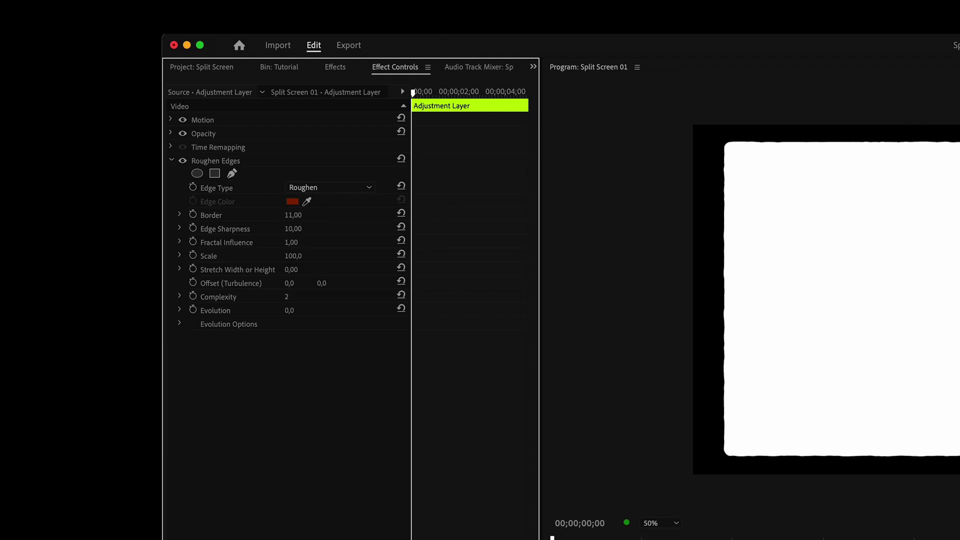
pyautogui.click(303, 256)
pyautogui.press('Return')
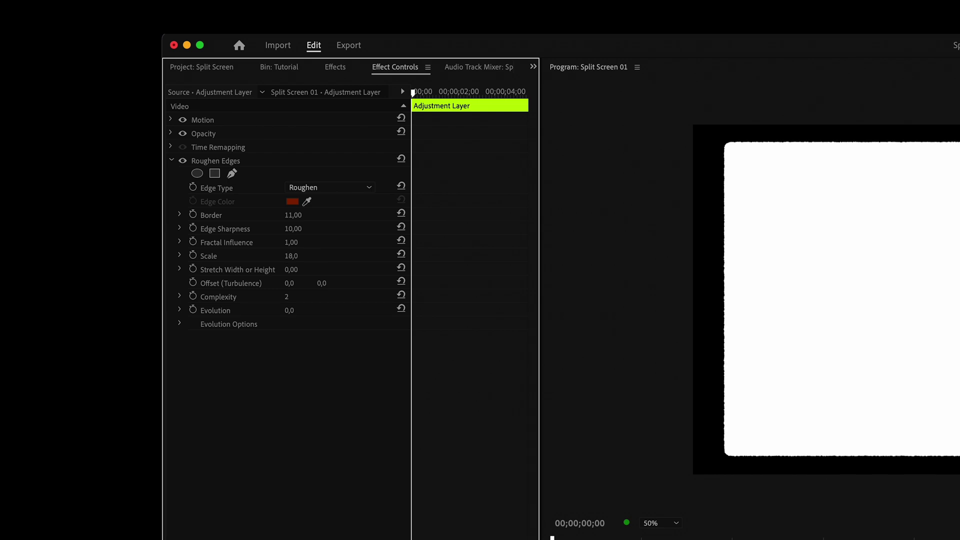
# Step: Add a second Roughen Edges effect to the adjustment layer and set its Edge Type to Rusty
pyautogui.click(336, 68)
pyautogui.doubleClick(227, 179)
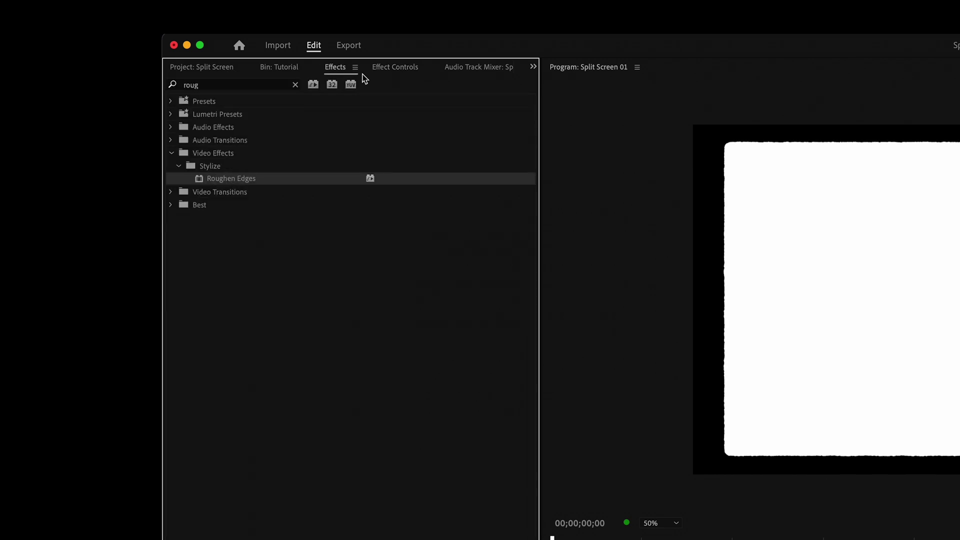
pyautogui.click(395, 68)
pyautogui.click(321, 203)
pyautogui.click(322, 272)
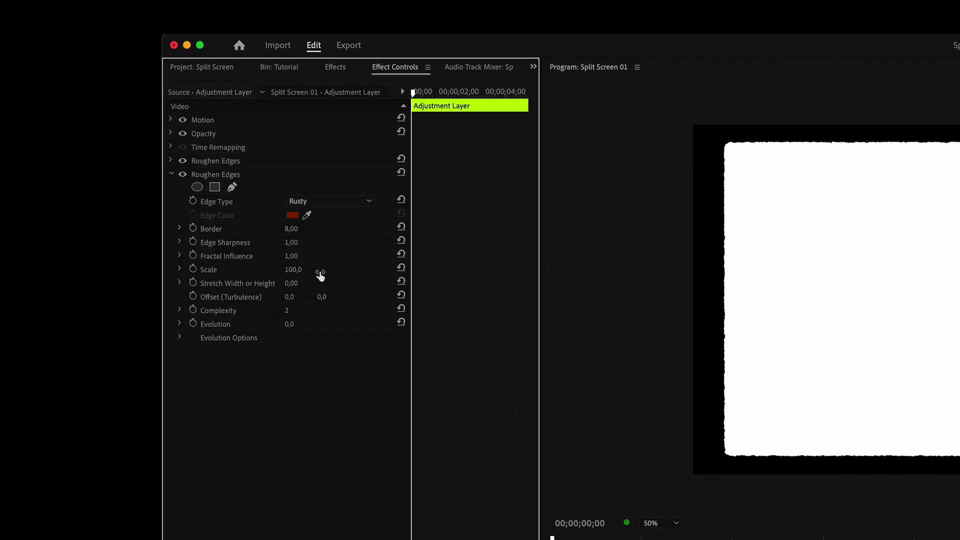
# Step: Set the second Roughen Edges effect's Border to 23, Edge Sharpness to 1.4 and Scale to 15
pyautogui.click(302, 229)
pyautogui.write('2')
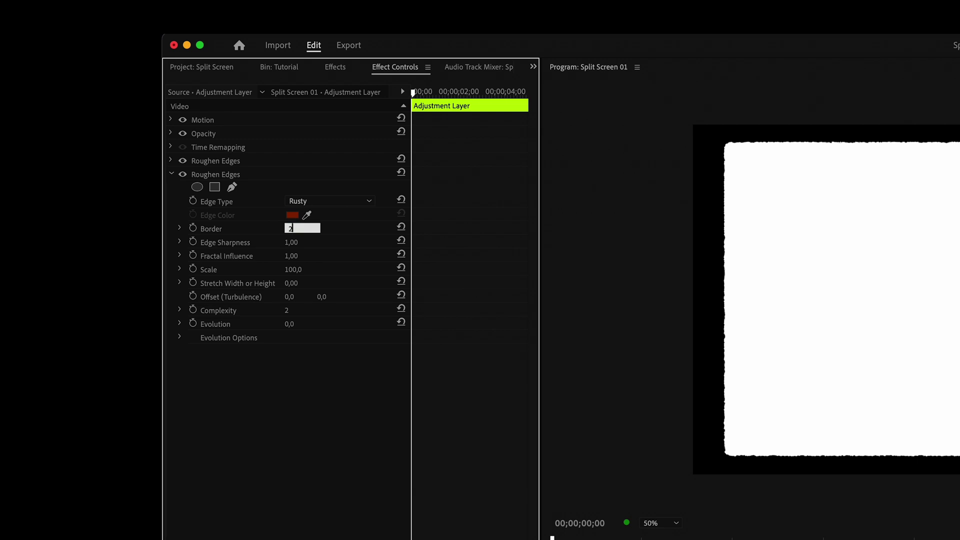
pyautogui.write('3')
pyautogui.press('Return')
pyautogui.click(292, 242)
pyautogui.write('1')
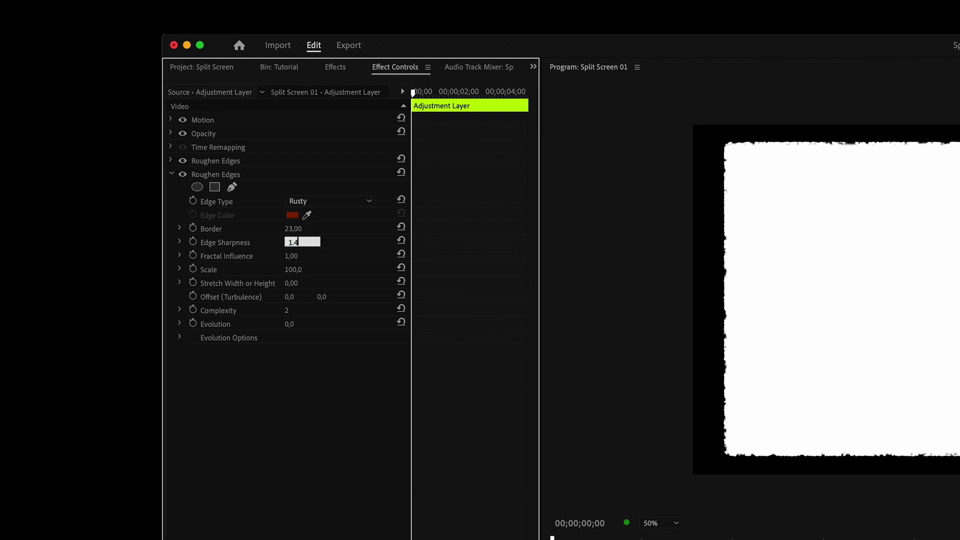
pyautogui.write('.4')
pyautogui.press('Return')
pyautogui.click(295, 270)
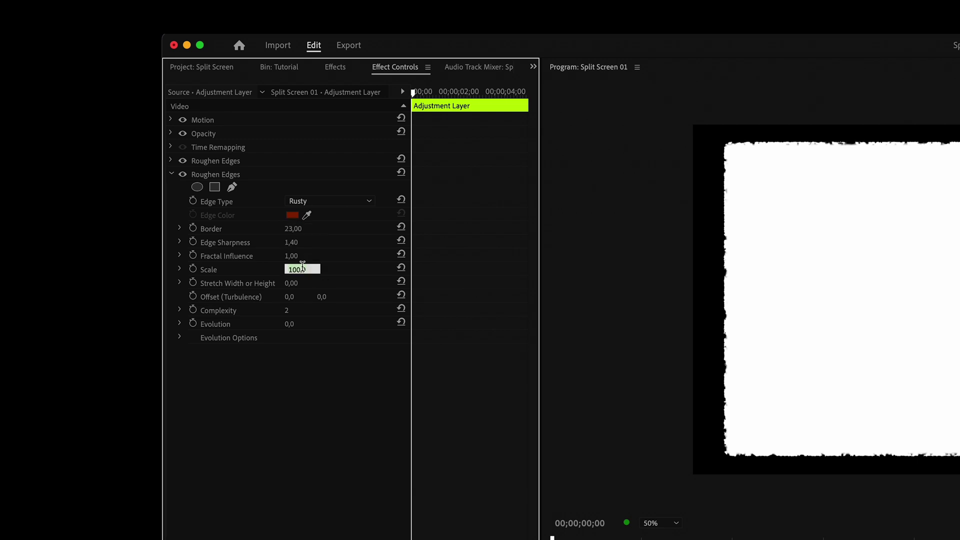
pyautogui.write('15')
pyautogui.press('Return')
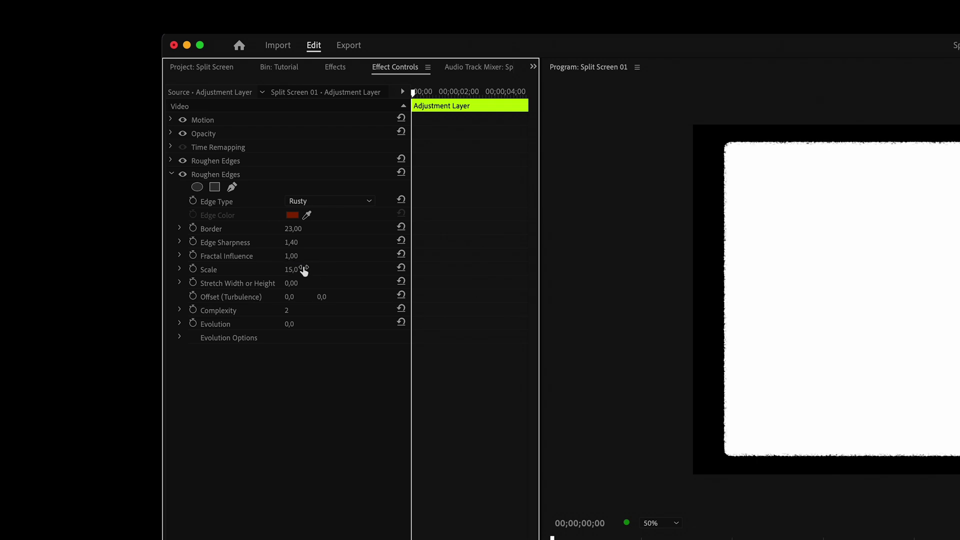
# Step: Apply Gaussian Blur to the adjustment layer with a Blurriness of 3
pyautogui.hotkey('shift', '7')
pyautogui.write('gau')
pyautogui.click(235, 219)
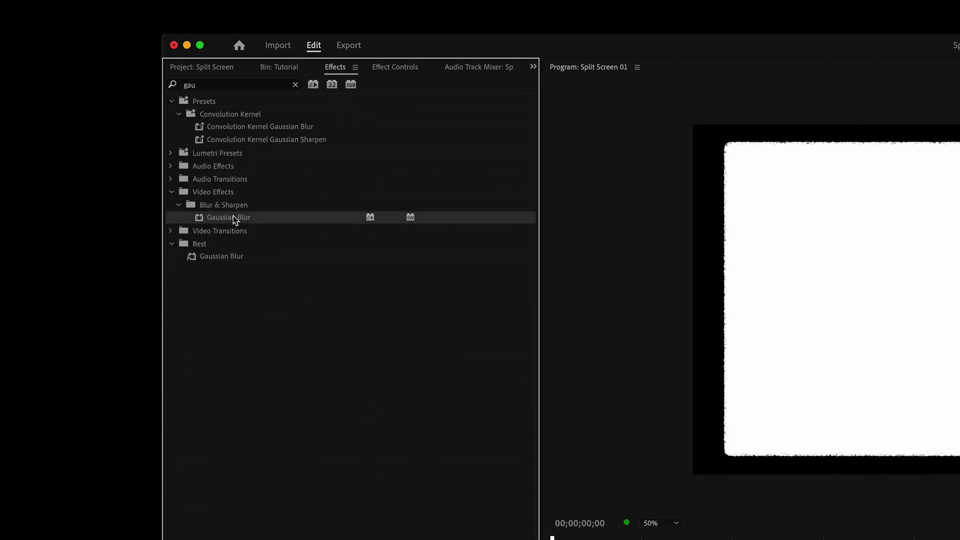
pyautogui.click(388, 70)
pyautogui.click(170, 175)
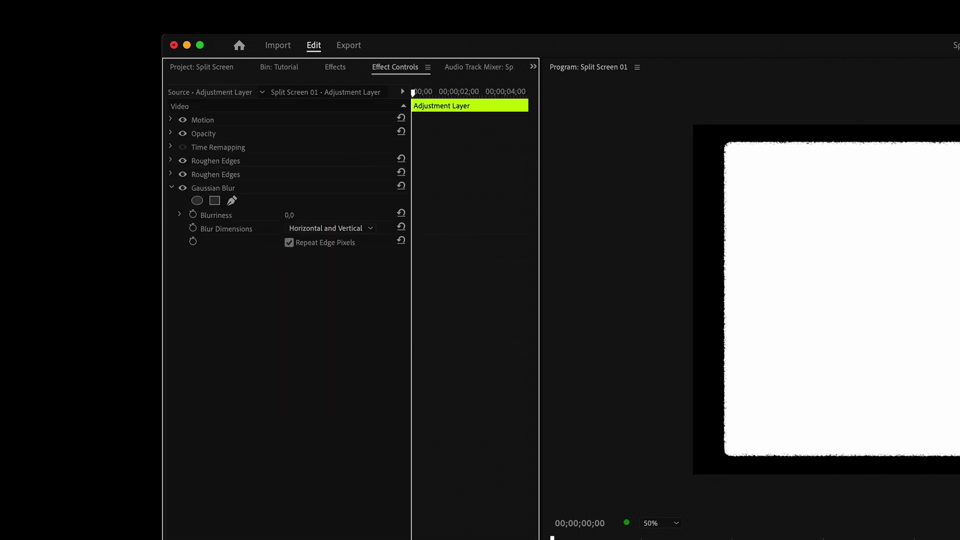
pyautogui.click(289, 215)
pyautogui.write('3')
pyautogui.press('Return')
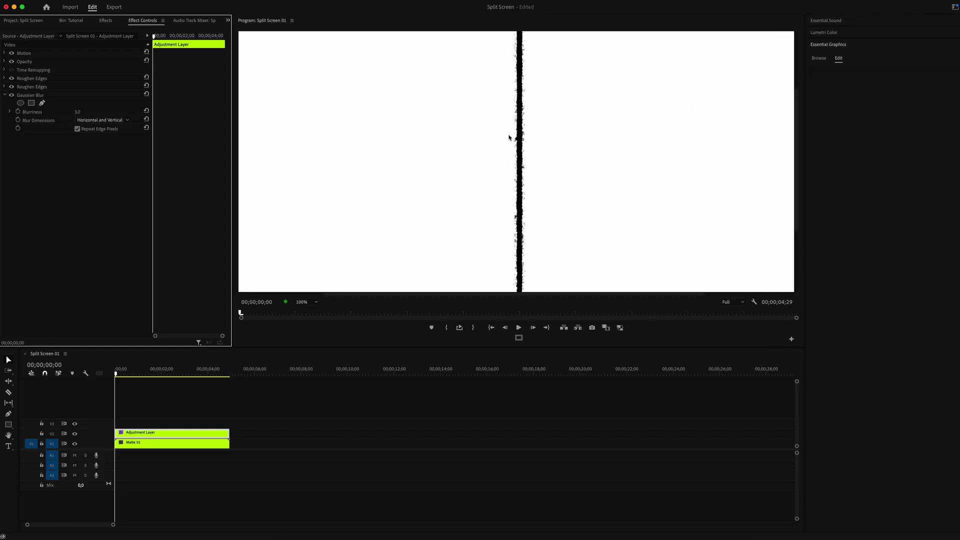
# Step: Inspect the roughened edges near the top of the frame and set the Gaussian Blur's Blurriness to 0
pyautogui.moveTo(796, 162); pyautogui.dragTo(776, 75)
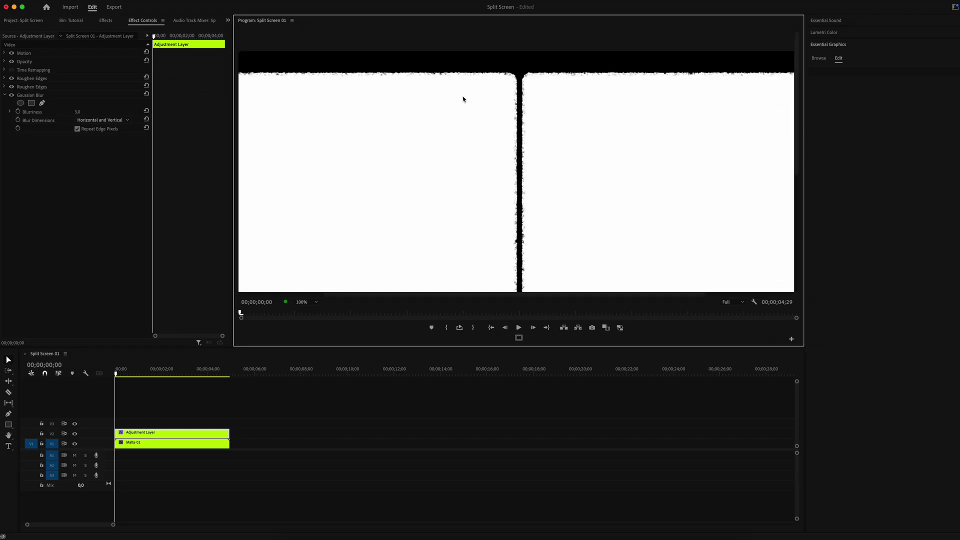
pyautogui.click(78, 112)
pyautogui.write('0')
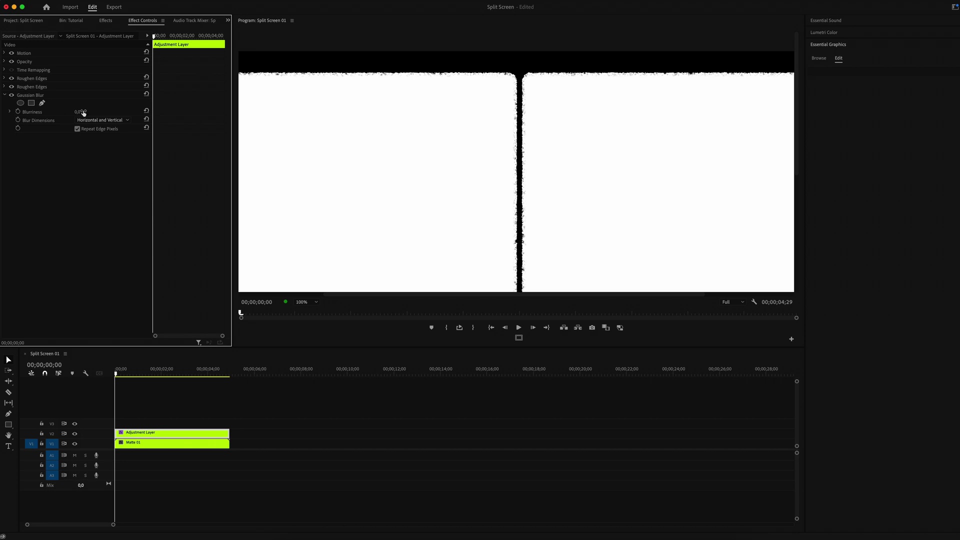
pyautogui.press('Return')
# Step: Nest the Adjustment Layer and Matte 01 clips together as a sequence named "Matte 01 w ADJ"
pyautogui.moveTo(207, 413); pyautogui.dragTo(169, 448)
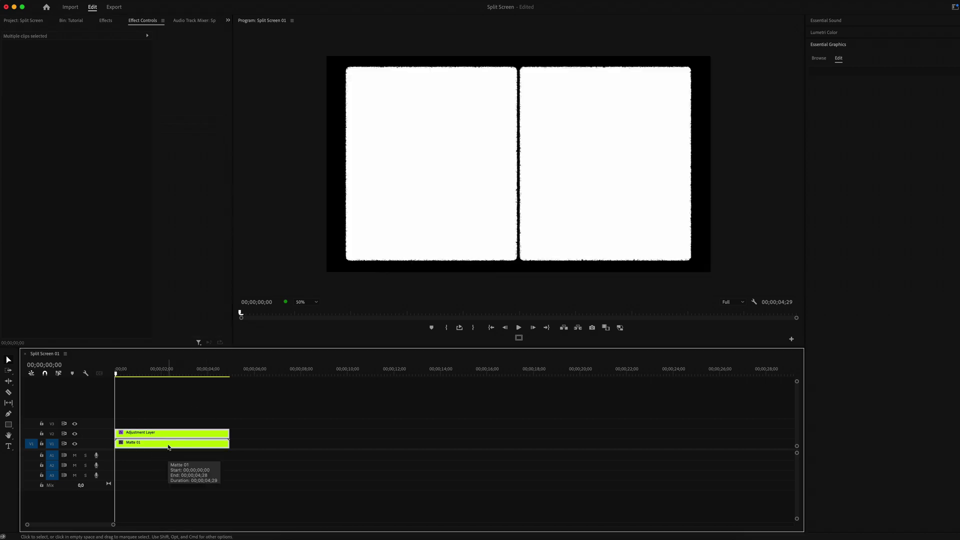
pyautogui.rightClick(168, 448)
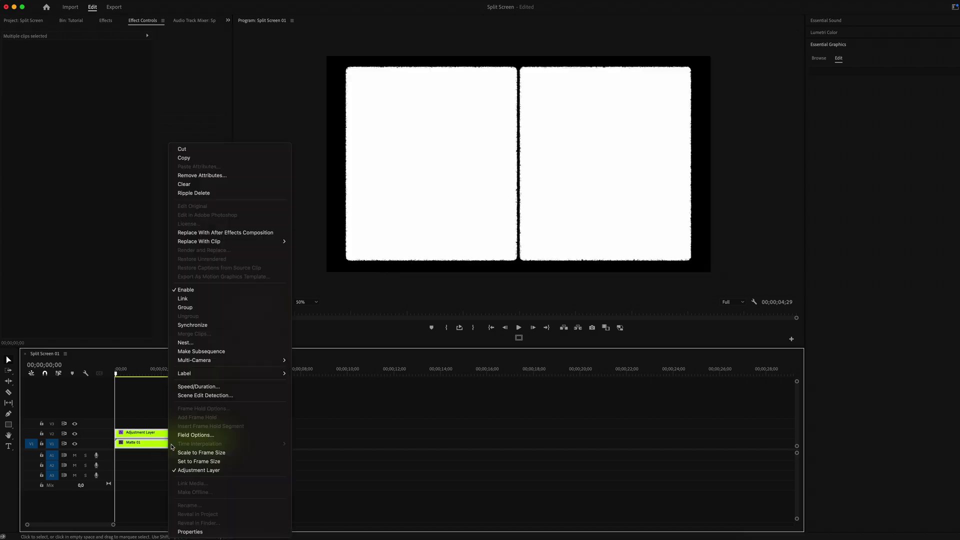
pyautogui.click(190, 345)
pyautogui.write('Ma')
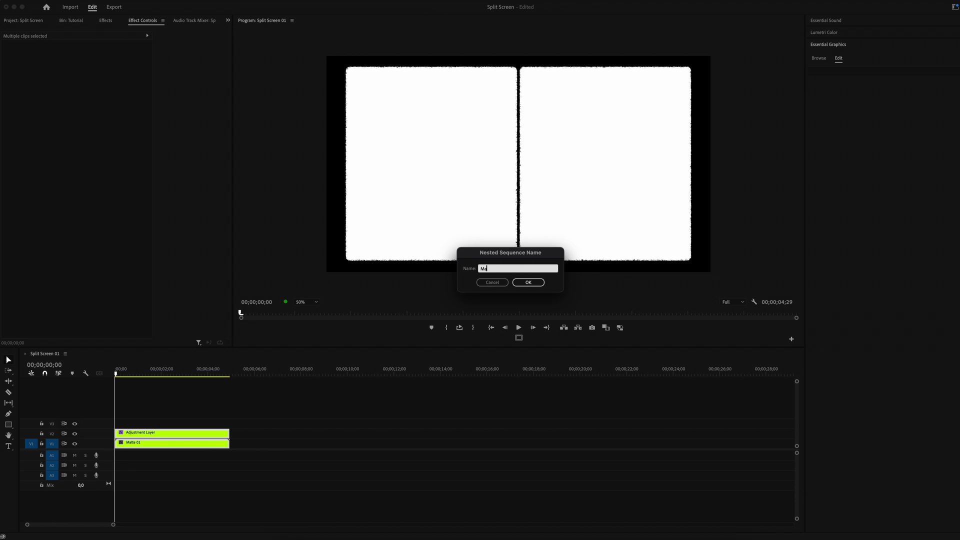
pyautogui.write('tte 01 w ADJ')
pyautogui.press('Return')
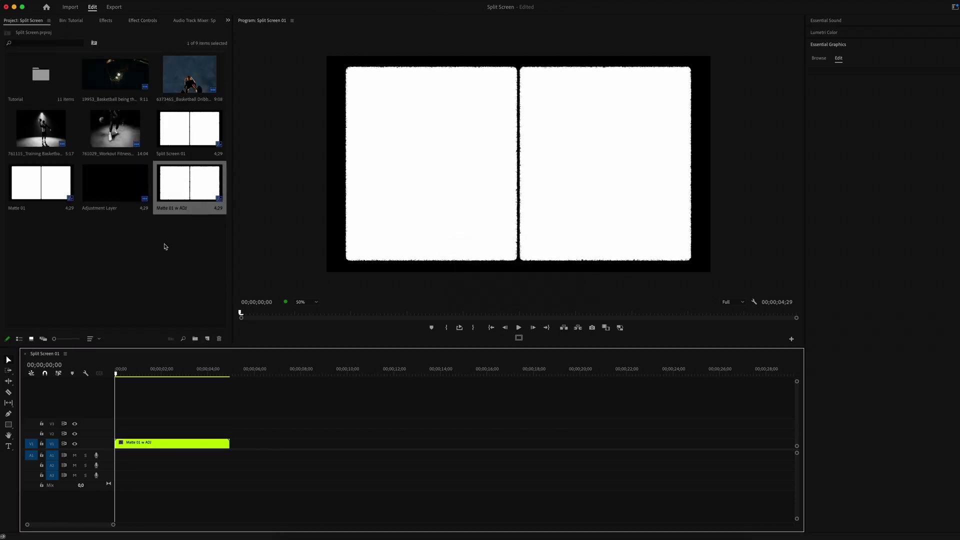
# Step: Move the nested matte clip up to V2 and place a new black color matte named BG beneath it on V1
pyautogui.moveTo(131, 443); pyautogui.dragTo(132, 434)
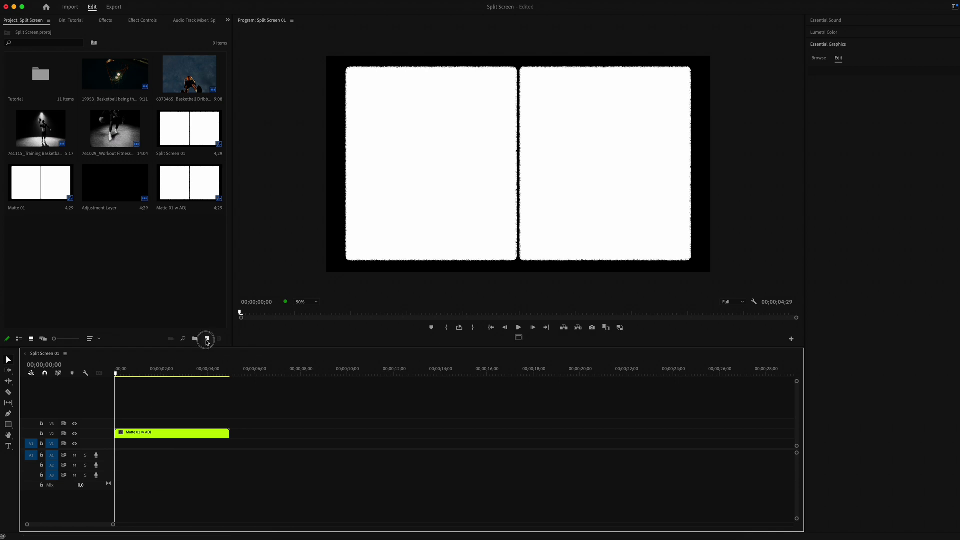
pyautogui.click(208, 338)
pyautogui.click(235, 403)
pyautogui.click(575, 302)
pyautogui.moveTo(476, 273); pyautogui.dragTo(458, 329)
pyautogui.click(598, 218)
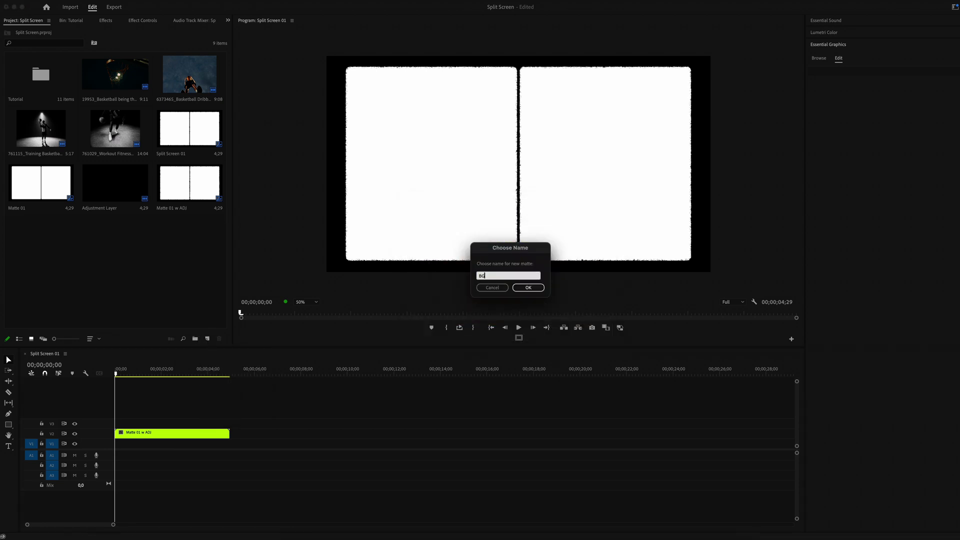
pyautogui.write('BG')
pyautogui.press('Return')
pyautogui.moveTo(41, 240); pyautogui.dragTo(120, 443)
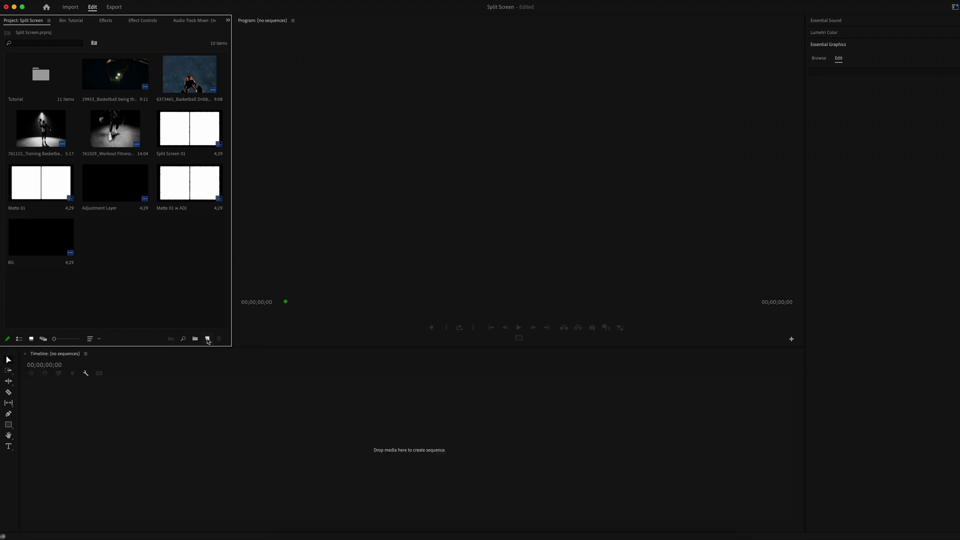
# Step: Create a new 3840 × 2160, 29.97 fps sequence named "Main Comp" from the custom 4K preset
pyautogui.click(207, 338)
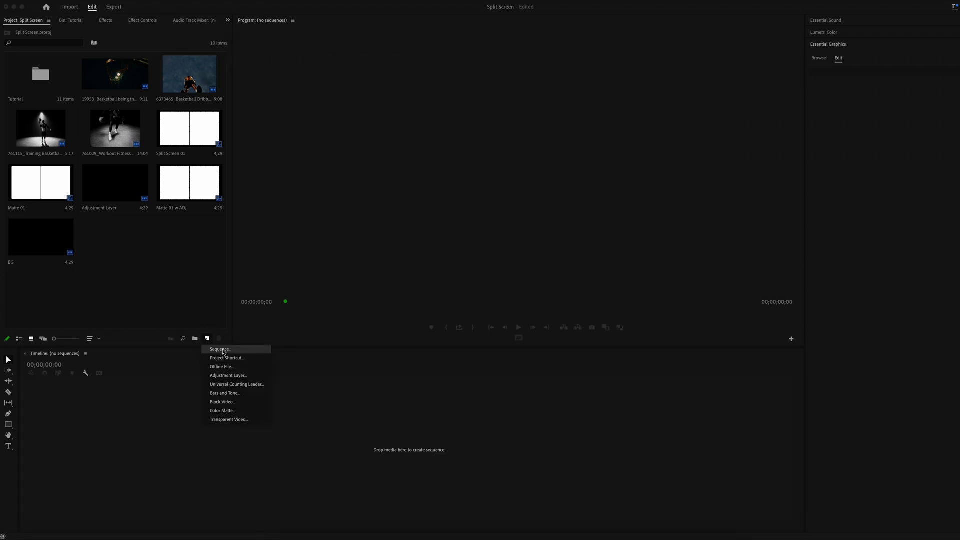
pyautogui.click(223, 350)
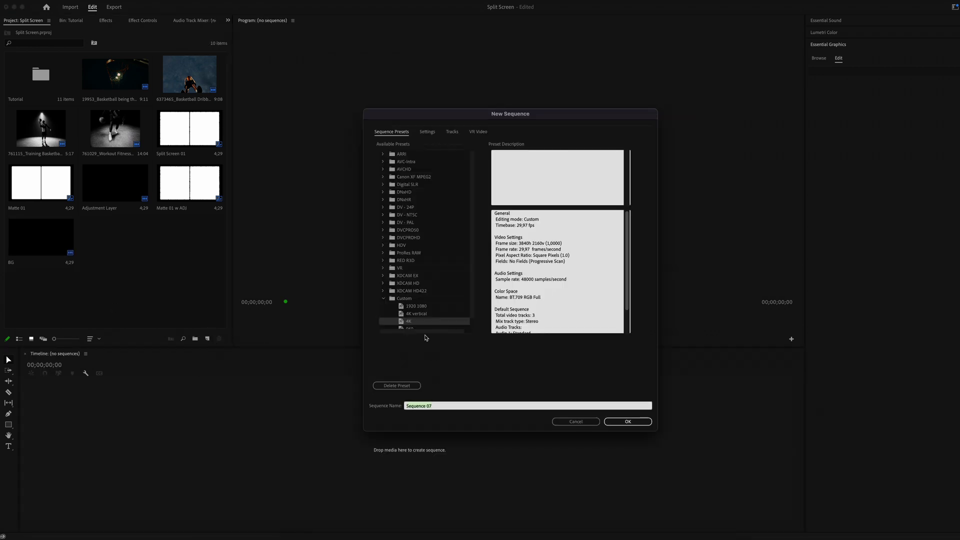
pyautogui.click(427, 131)
pyautogui.click(443, 405)
pyautogui.write('Main Comp')
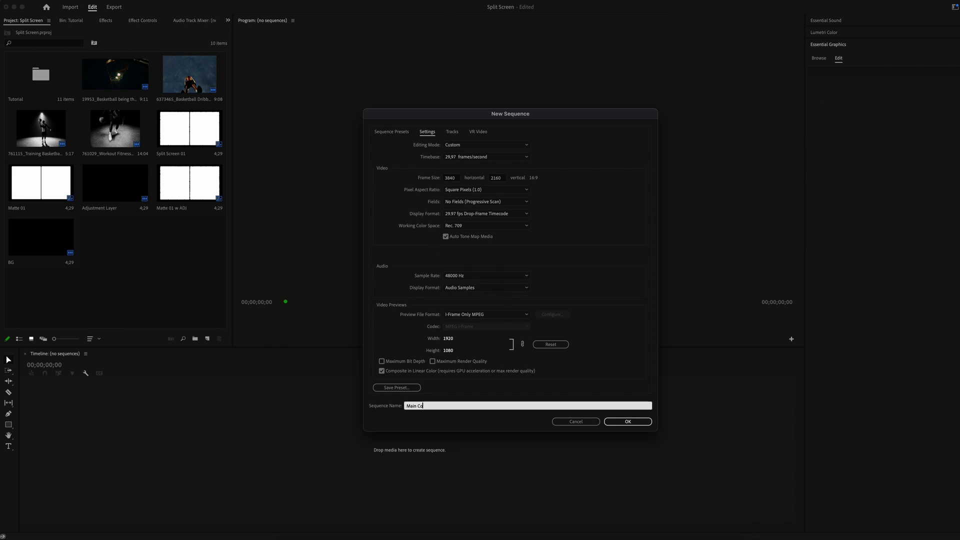
pyautogui.press('Return')
# Step: Place Split Screen 01 on V3 of Main Comp, with the basketball net clip on V2 and the basketball dribble clip on V1
pyautogui.click(121, 98)
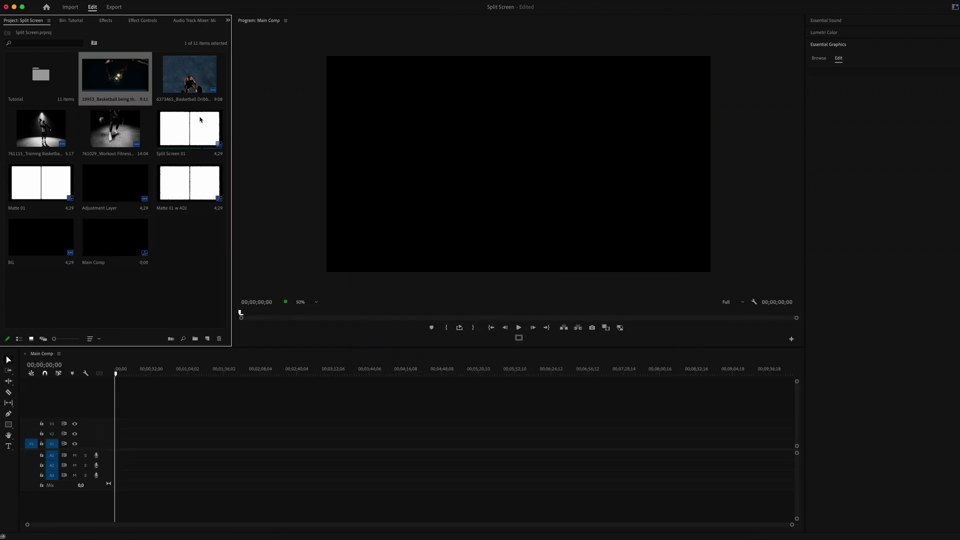
pyautogui.moveTo(189, 128); pyautogui.dragTo(115, 426)
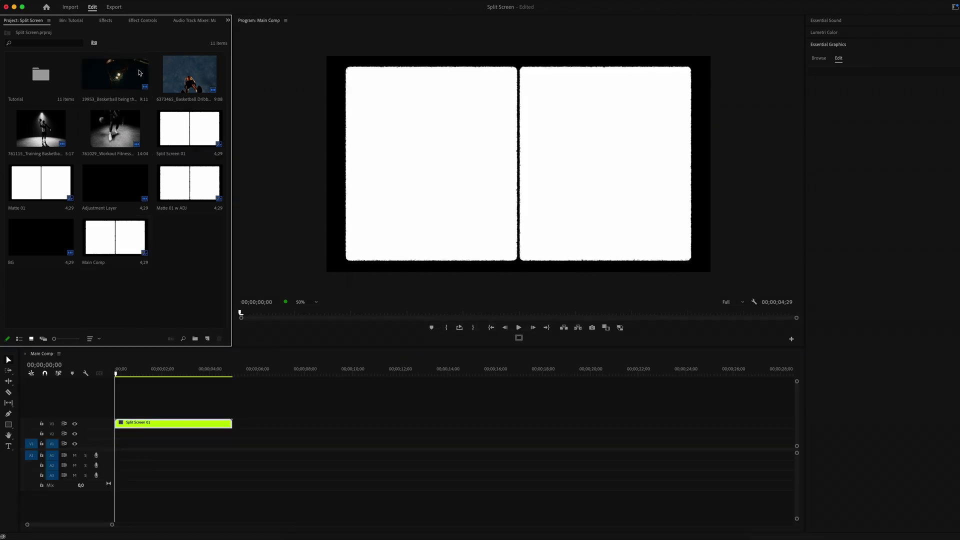
pyautogui.click(195, 74)
pyautogui.moveTo(195, 74); pyautogui.dragTo(116, 445)
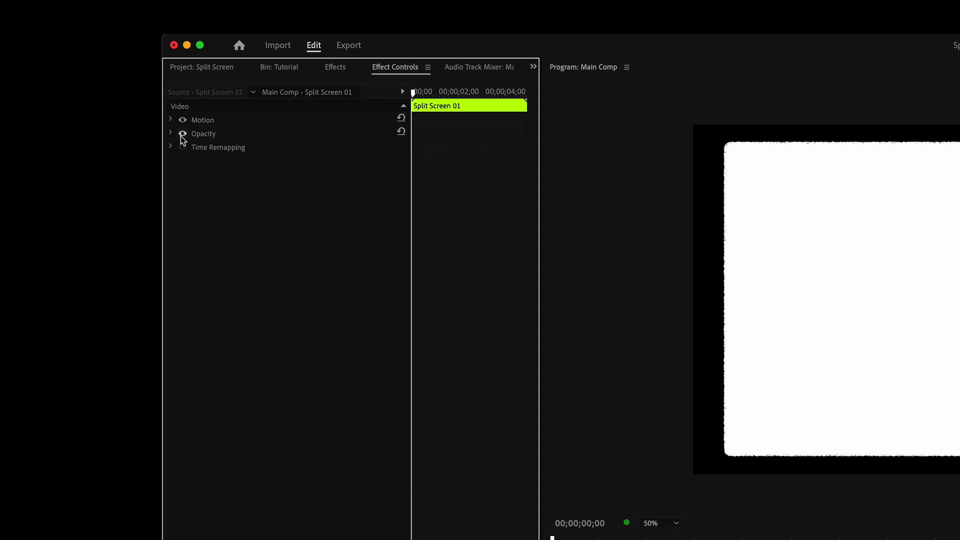
# Step: Set the Split Screen 01 clip's blend mode to Multiply
pyautogui.click(171, 133)
pyautogui.click(330, 173)
pyautogui.click(326, 234)
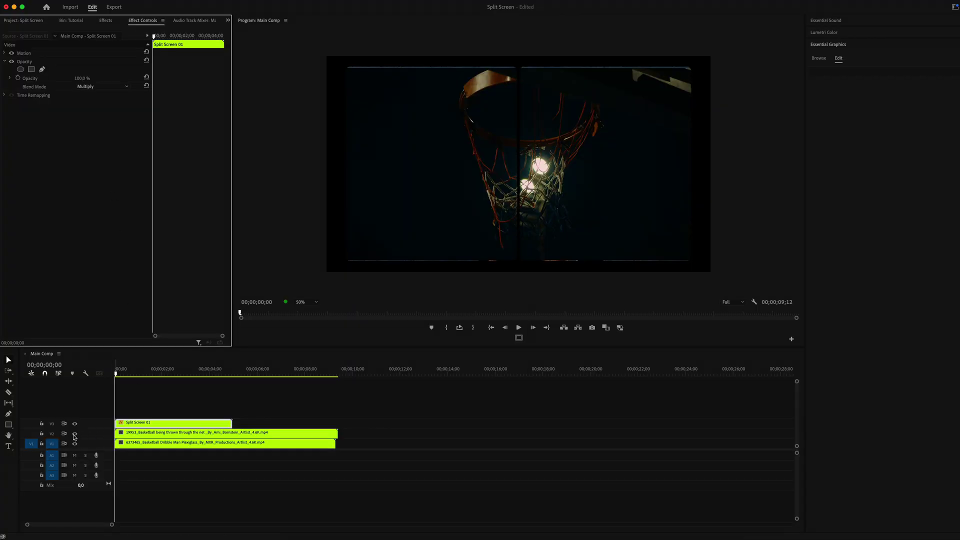
# Step: Hide the net clip's track and fit the dribble clip into the left panel with Position 978, 1080 and Scale 70
pyautogui.click(75, 433)
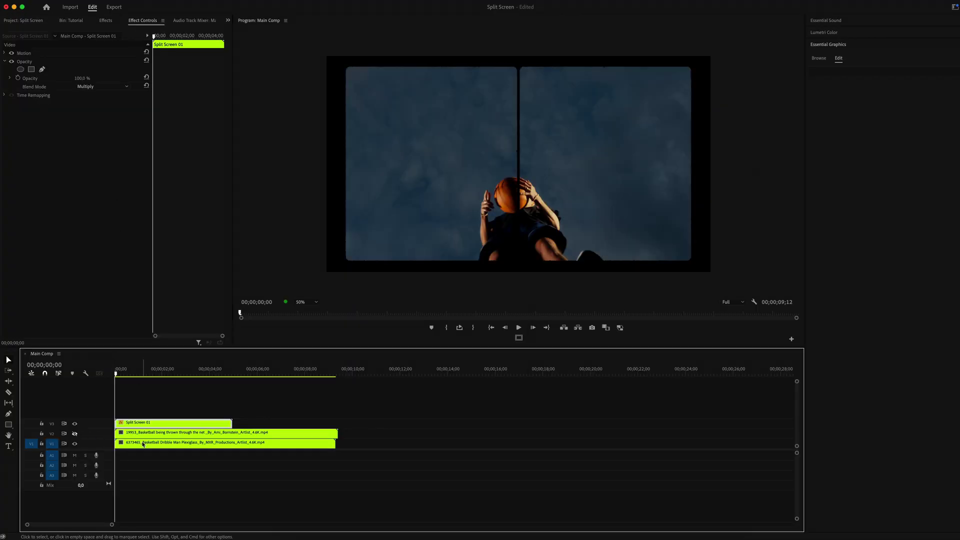
pyautogui.click(150, 443)
pyautogui.click(6, 53)
pyautogui.moveTo(79, 69); pyautogui.dragTo(38, 63)
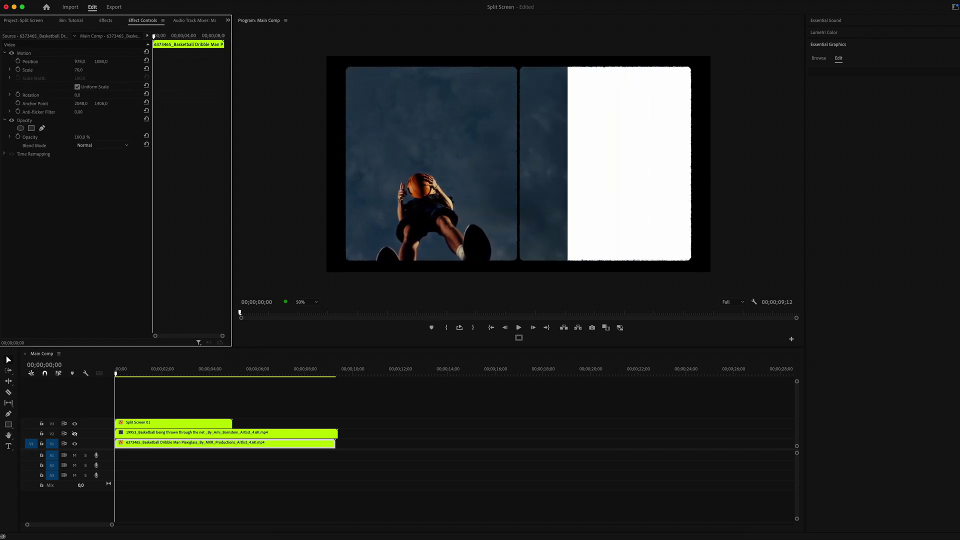
# Step: Apply the Crop effect to the dribble clip and set its Right crop to 17%
pyautogui.click(103, 24)
pyautogui.click(49, 33)
pyautogui.write('crop')
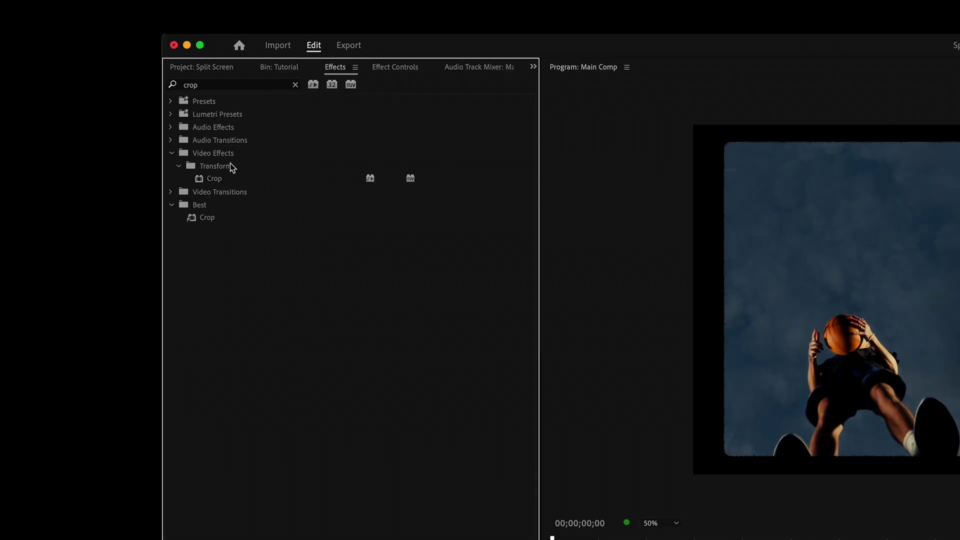
pyautogui.click(280, 67)
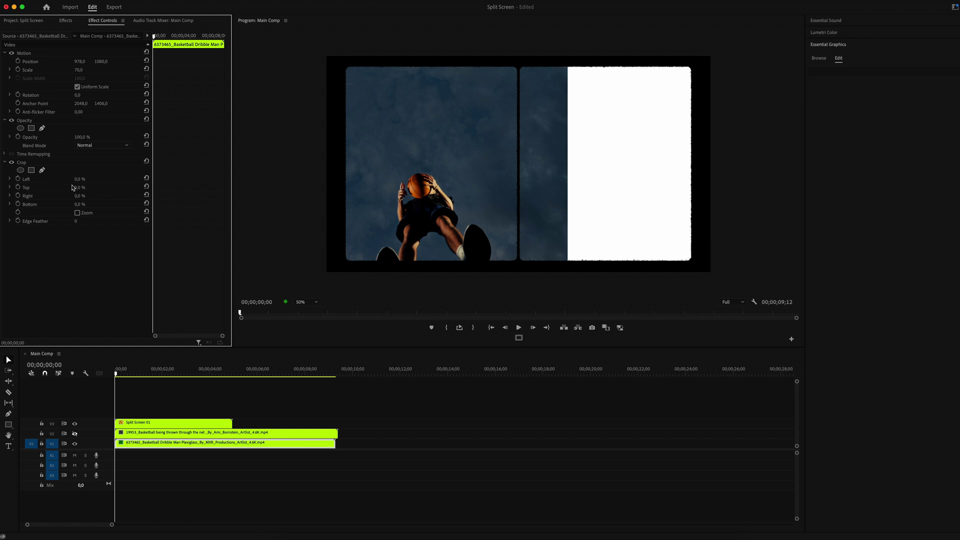
pyautogui.moveTo(80, 196); pyautogui.dragTo(85, 197)
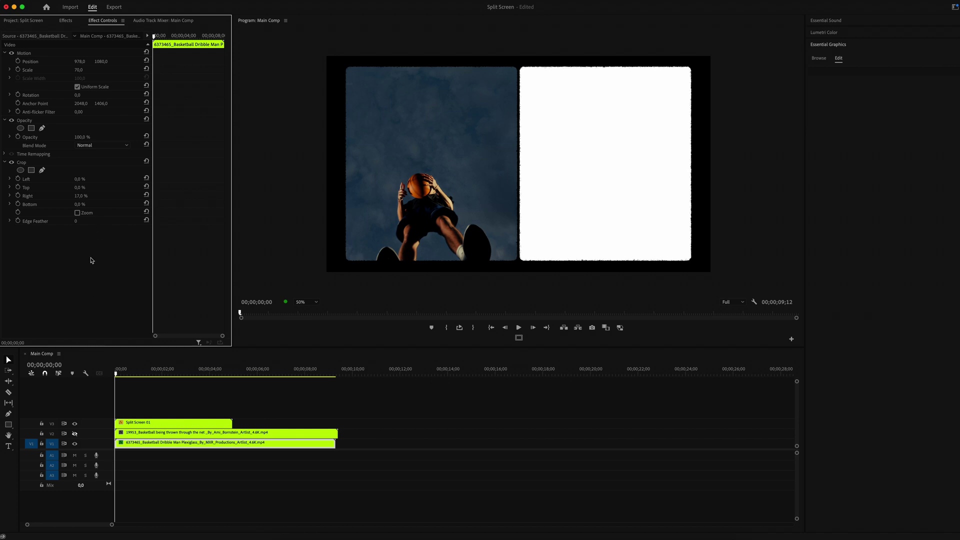
# Step: Shift the basketball net clip horizontally into the right panel and apply a Crop effect with Left set to 29%
pyautogui.click(24, 20)
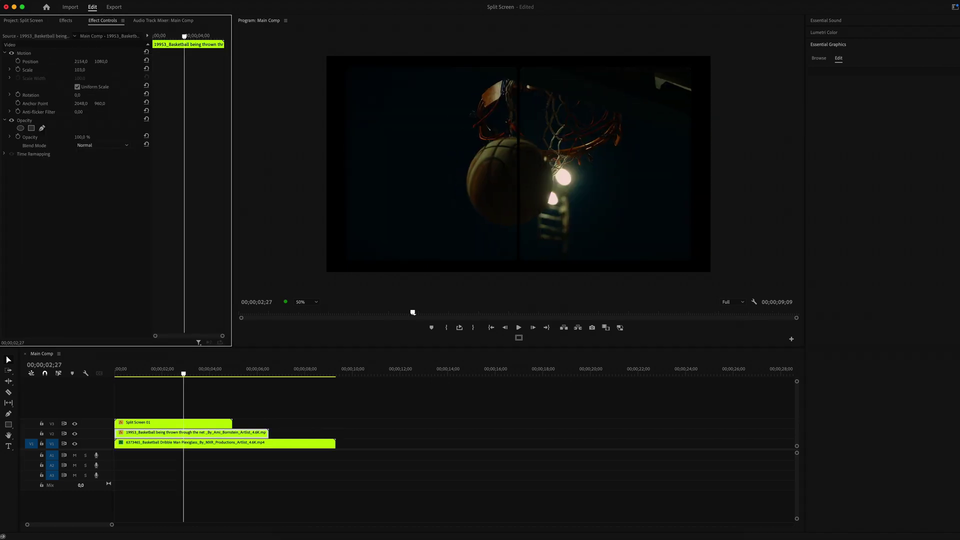
pyautogui.moveTo(81, 61); pyautogui.dragTo(135, 61)
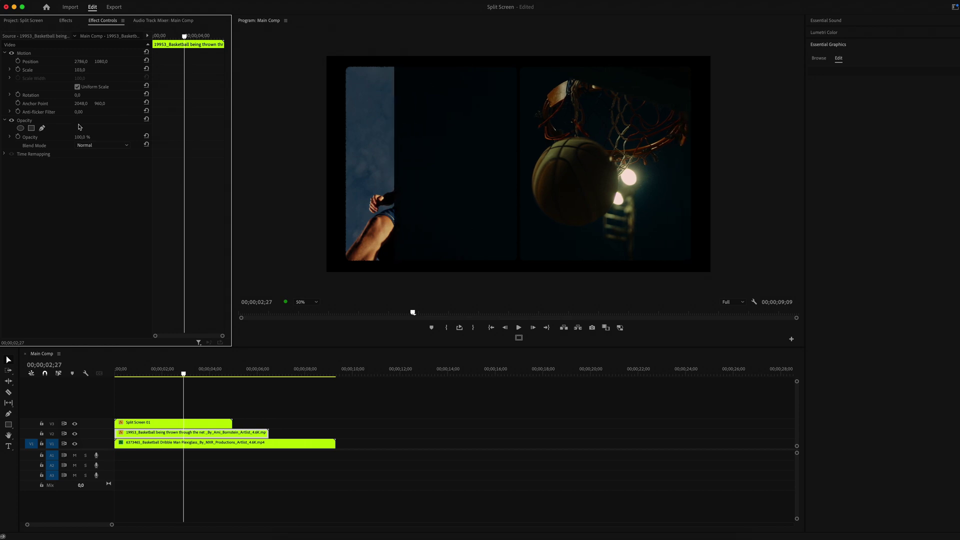
pyautogui.click(70, 21)
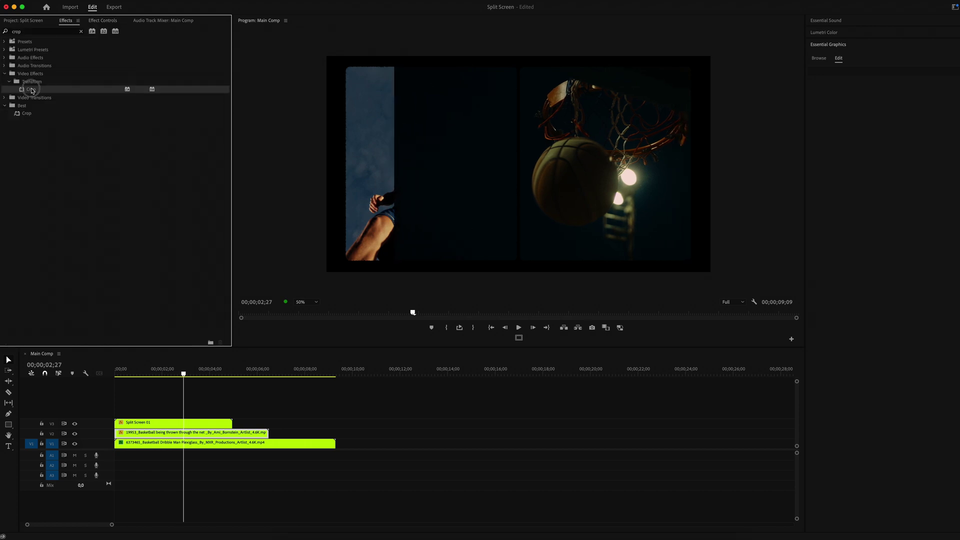
pyautogui.doubleClick(32, 90)
pyautogui.click(103, 21)
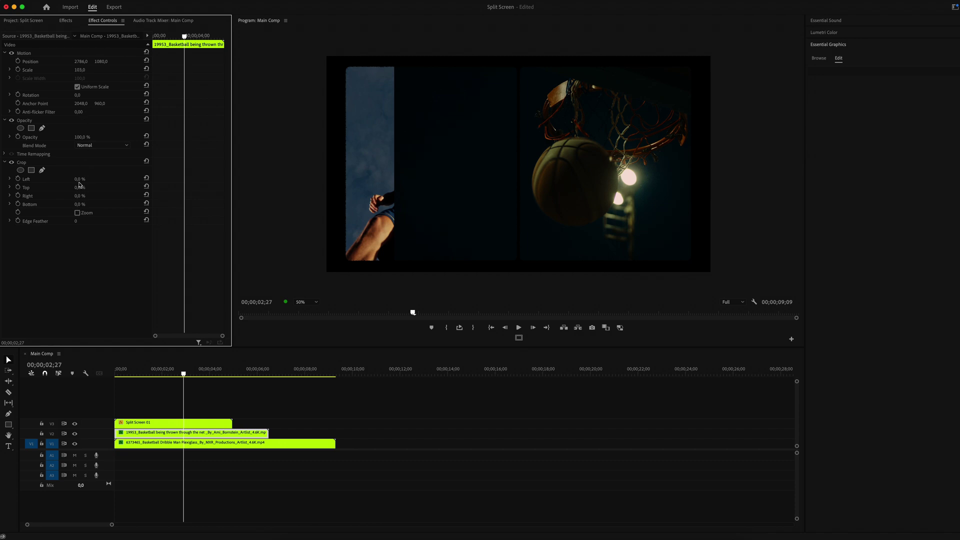
pyautogui.moveTo(79, 179); pyautogui.dragTo(93, 179)
pyautogui.scroll(2, 524, 179)
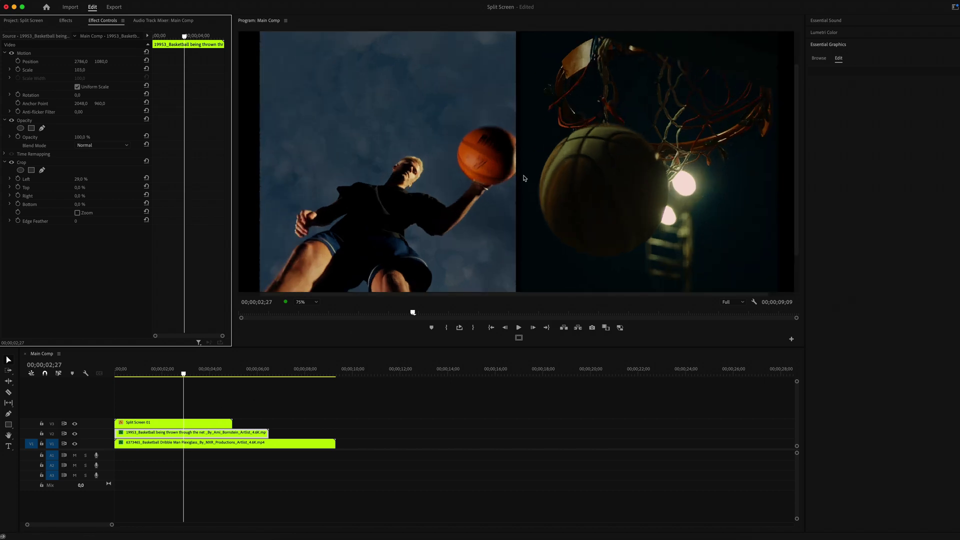
pyautogui.press('=')
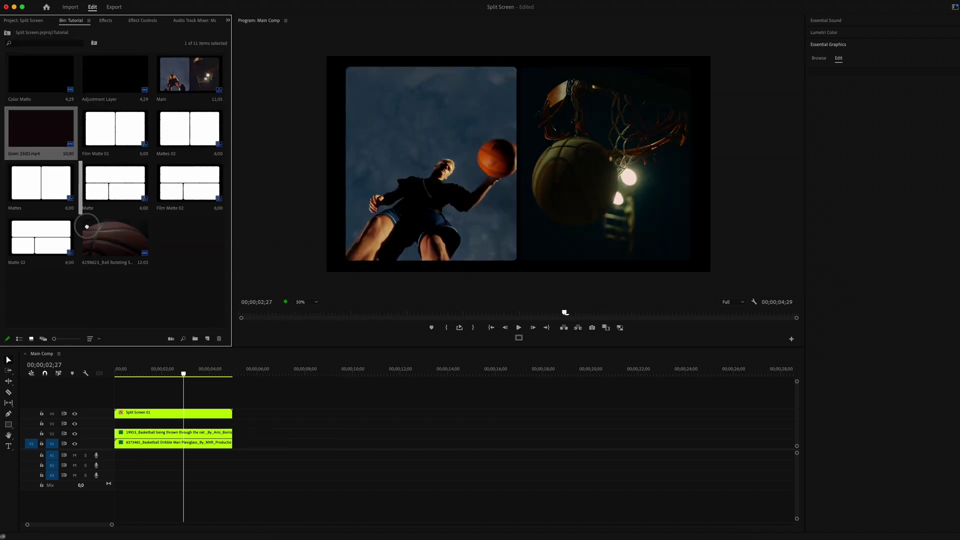
# Step: Add Grain 250D.mp4 on the track below Split Screen 01, cut to the other clips' length, and change its blend mode
pyautogui.moveTo(40, 130); pyautogui.dragTo(231, 424)
pyautogui.press('c')
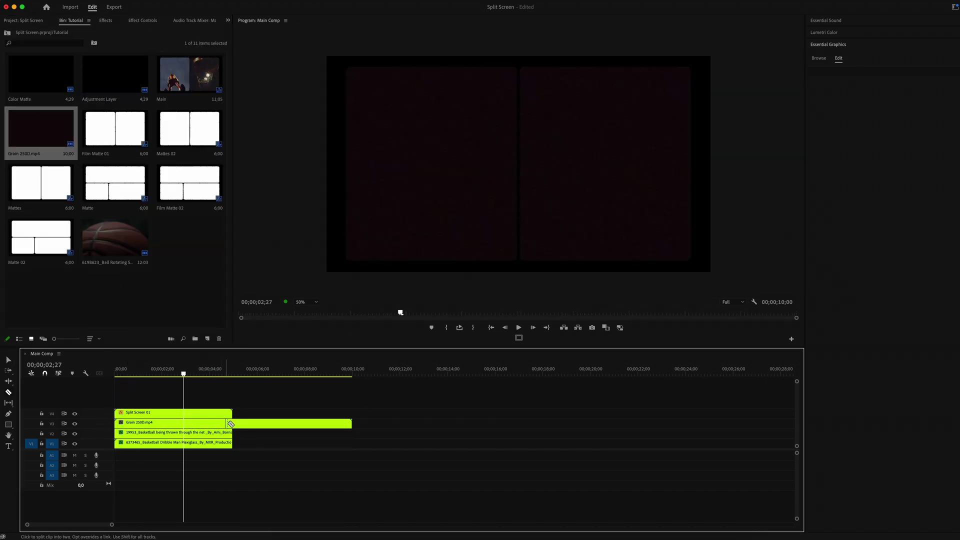
pyautogui.click(233, 423)
pyautogui.press('v')
pyautogui.press('Delete')
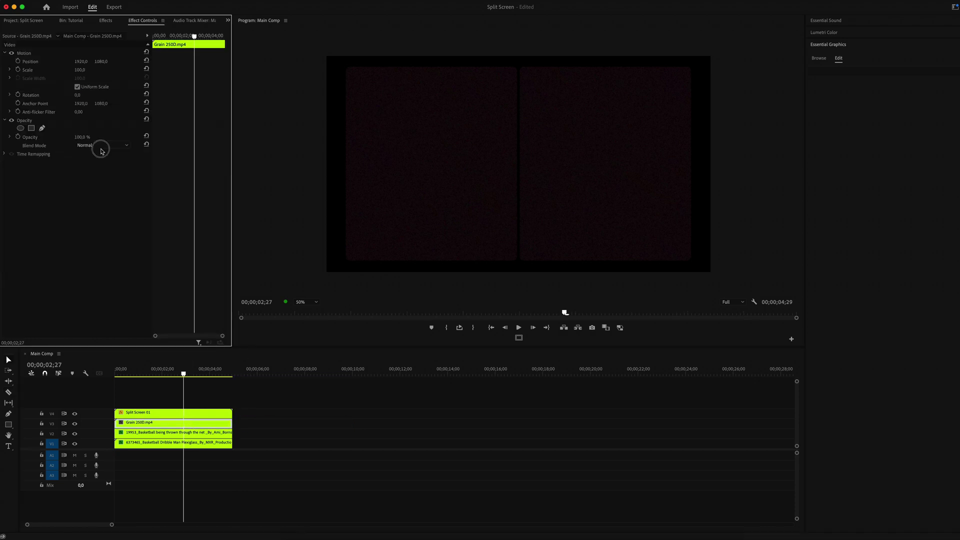
pyautogui.click(101, 147)
pyautogui.click(96, 231)
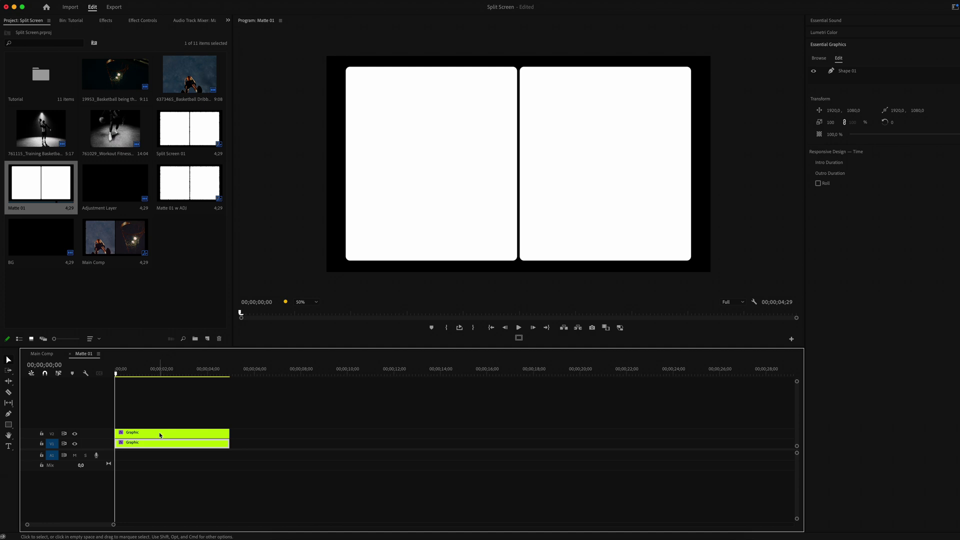
# Step: In Matte 01, shorten the right panel to the lower half of the frame and the left panel to the upper half
pyautogui.click(540, 194)
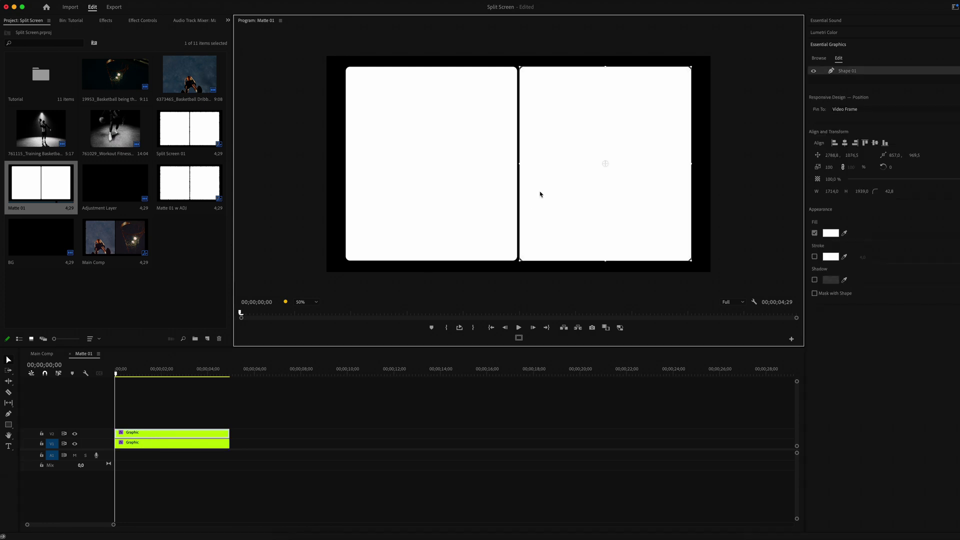
pyautogui.moveTo(605, 67); pyautogui.dragTo(605, 171)
pyautogui.click(452, 205)
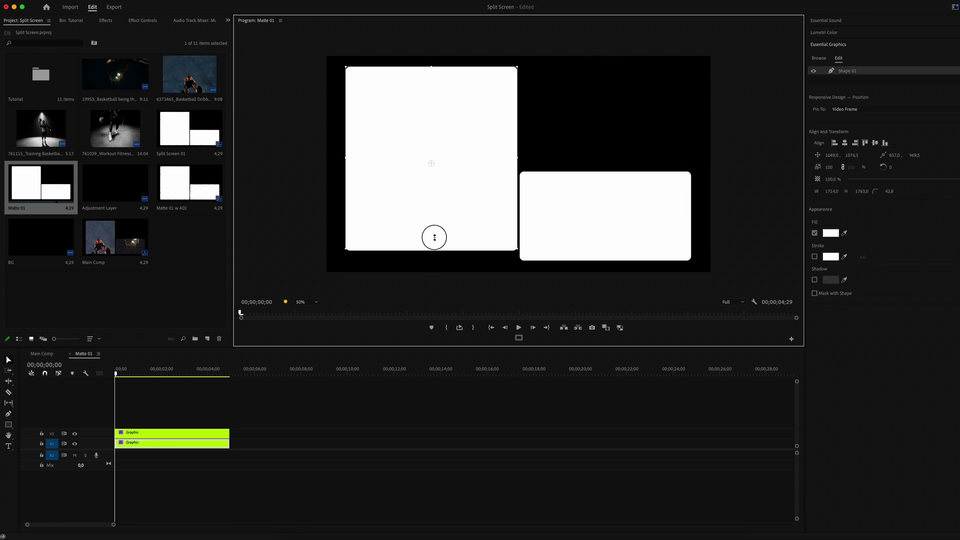
pyautogui.moveTo(432, 238); pyautogui.dragTo(435, 173)
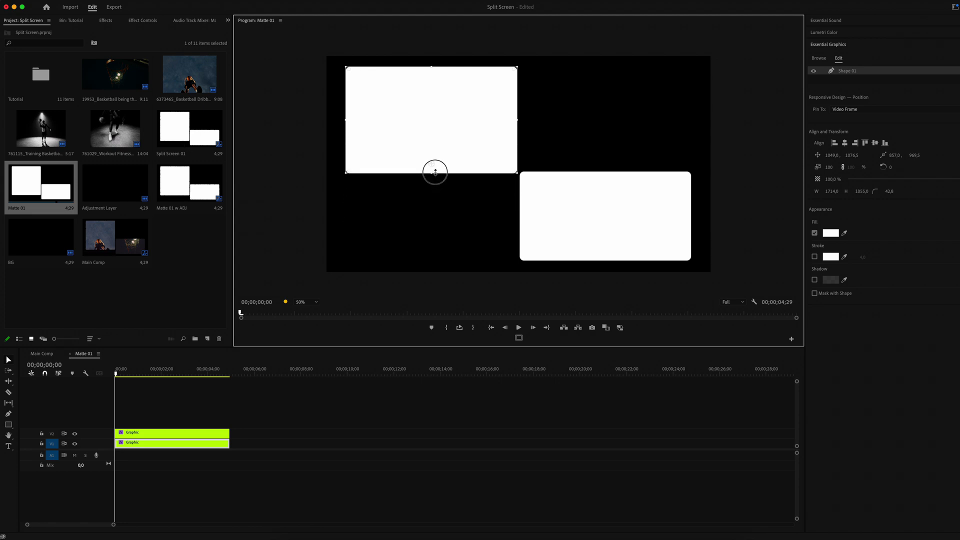
# Step: With safe margins shown, widen the upper panel across the layout and size the lower-right panel to 2222 px wide beside a smaller lower-left panel
pyautogui.click(520, 338)
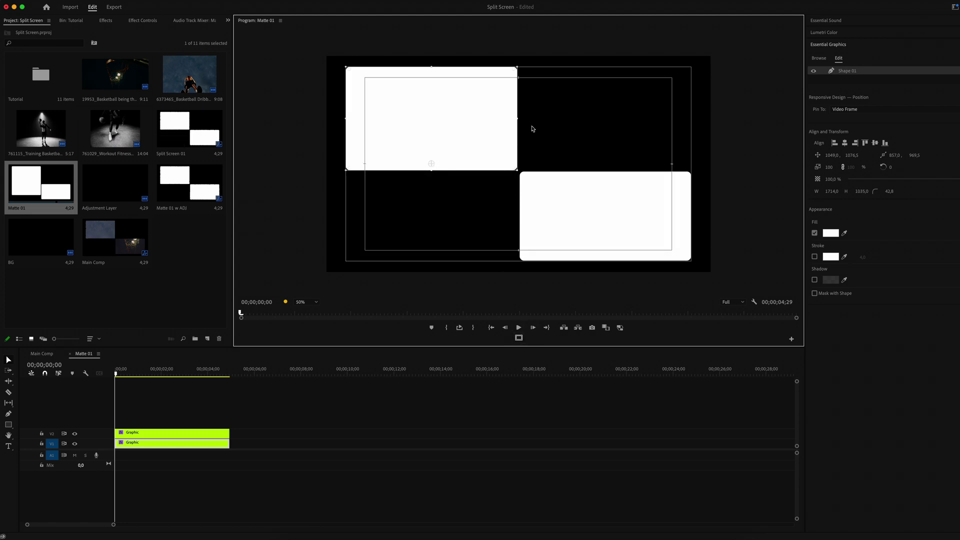
pyautogui.moveTo(519, 119); pyautogui.dragTo(655, 134)
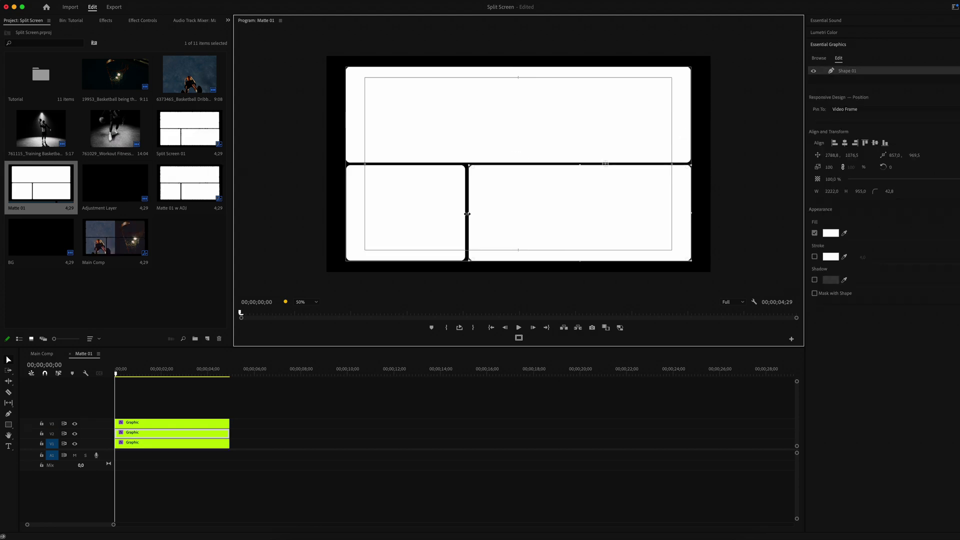
pyautogui.moveTo(471, 213); pyautogui.dragTo(468, 212)
# Step: In Main Comp, adjust the workout fitness clip's position and scale for the lower-right panel
pyautogui.click(46, 355)
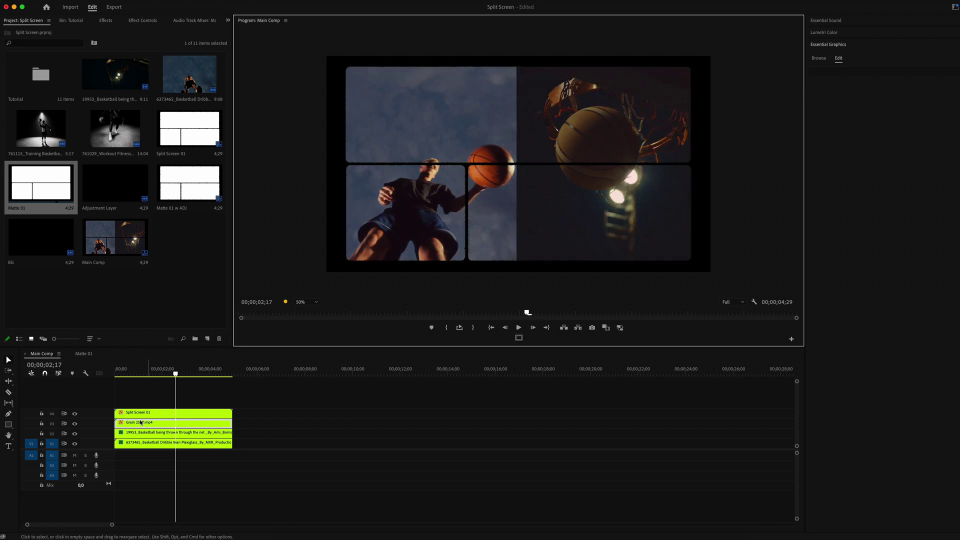
pyautogui.click(171, 418)
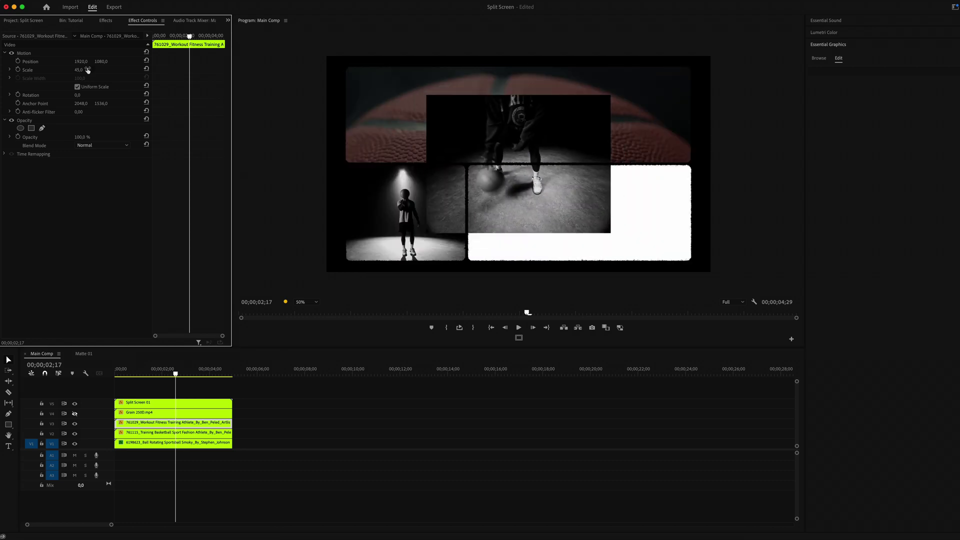
pyautogui.moveTo(101, 62)
pyautogui.mouseDown()
pyautogui.moveTo(30, 61)
pyautogui.moveTo(410, 62)
pyautogui.moveTo(85, 70)
pyautogui.mouseUp()
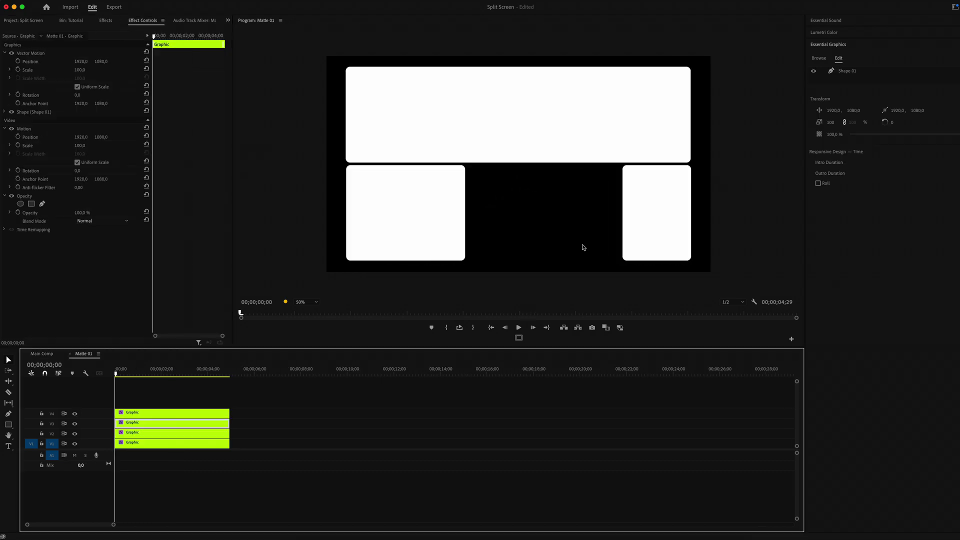
# Step: Fill the gap in Matte 01's lower row with a middle panel 1526 px wide
pyautogui.moveTo(660, 235); pyautogui.dragTo(528, 238)
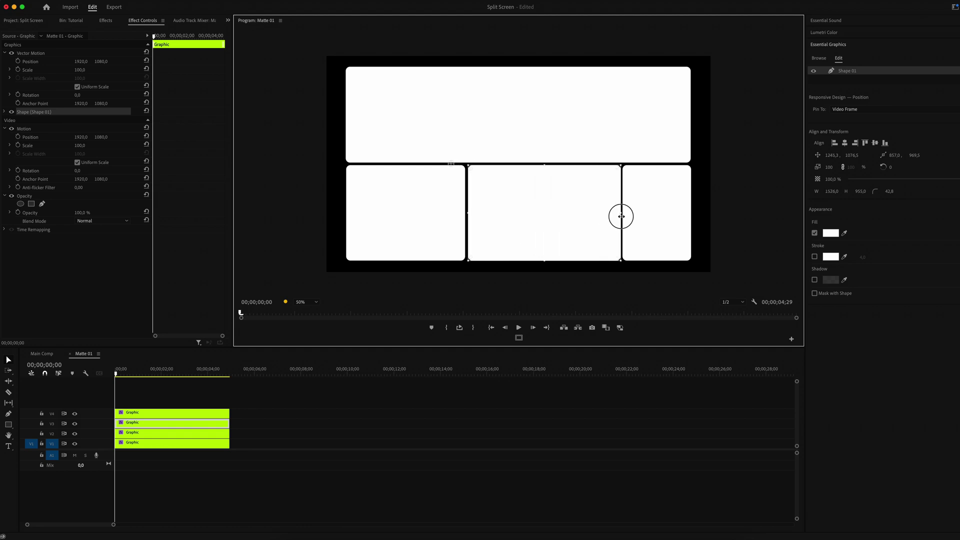
pyautogui.click(693, 218)
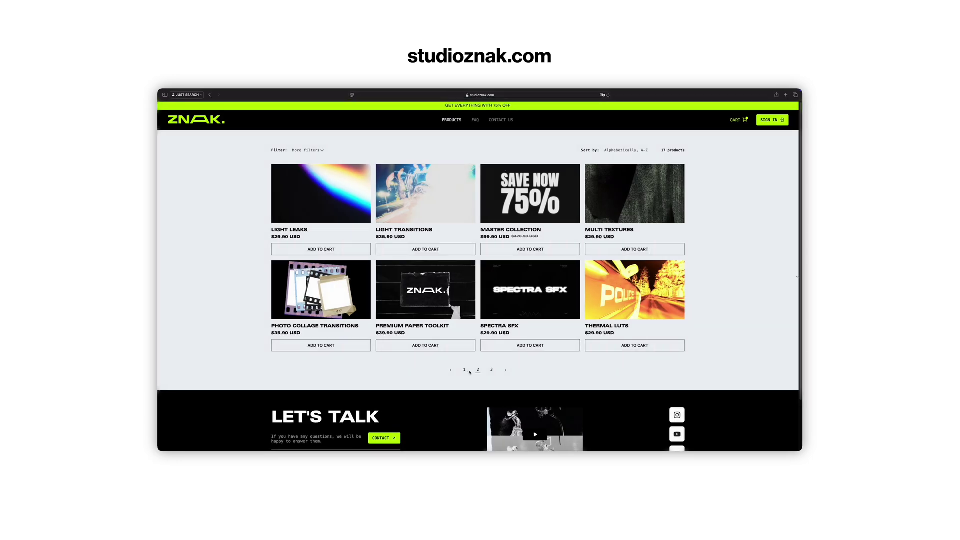
# Step: In the browser, open page 3 of the studioznak.com product list
pyautogui.click(492, 370)
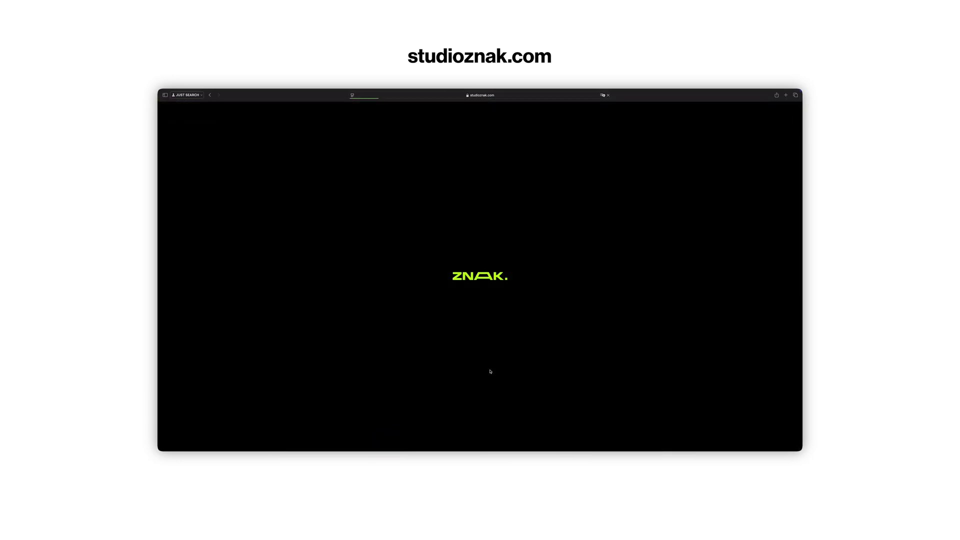